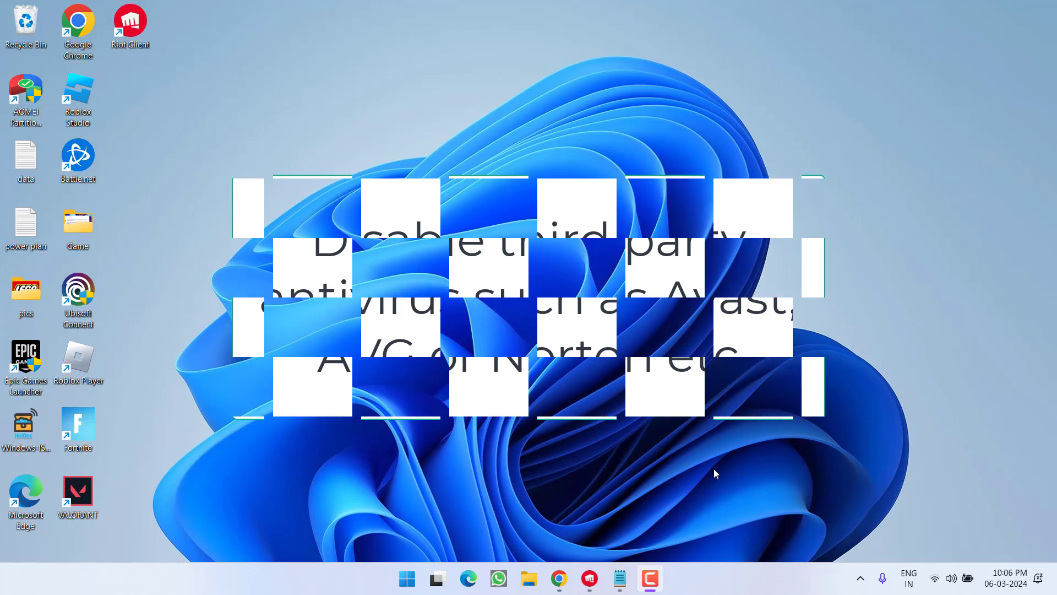
Step: Launch msinfo32 from Run and confirm BIOS Mode reads UEFI and Secure Boot State reads On
{"action": "right_click", "coordinate": [408, 578]}
{"action": "left_click", "coordinate": [356, 495]}
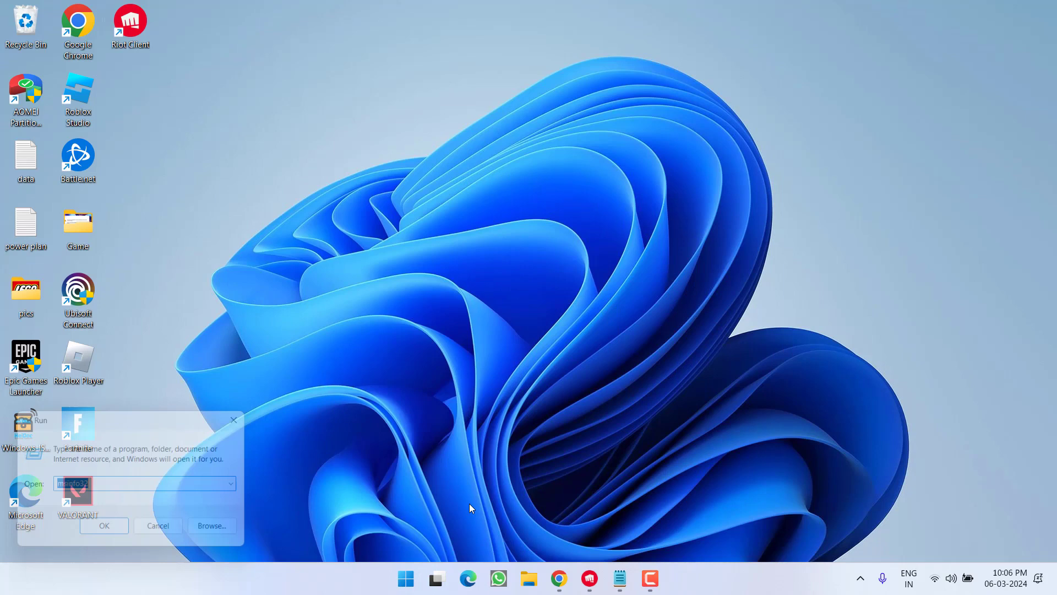
{"action": "type", "text": "ms"}
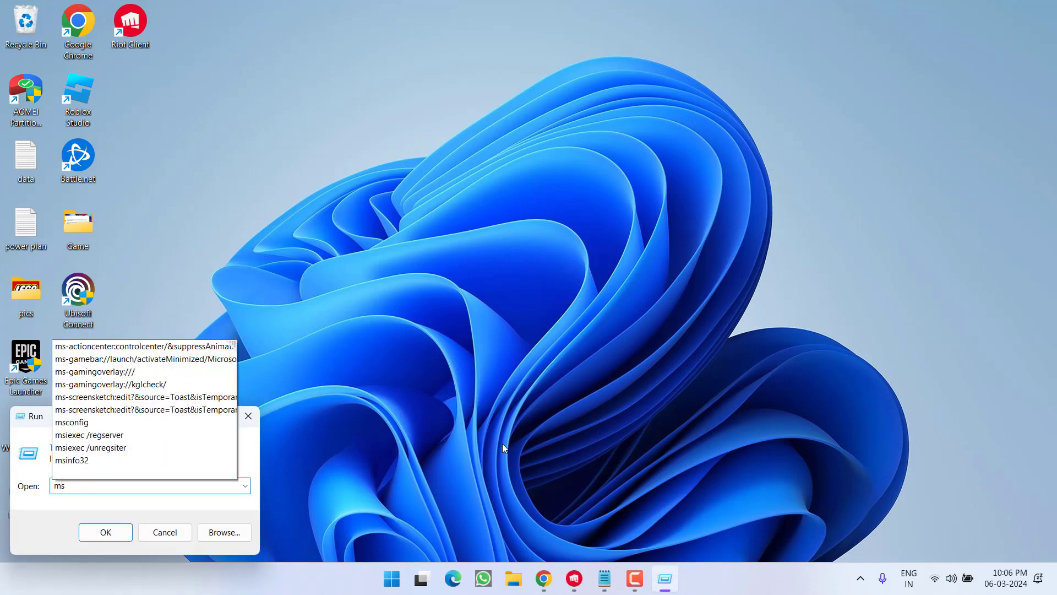
{"action": "type", "text": "info32"}
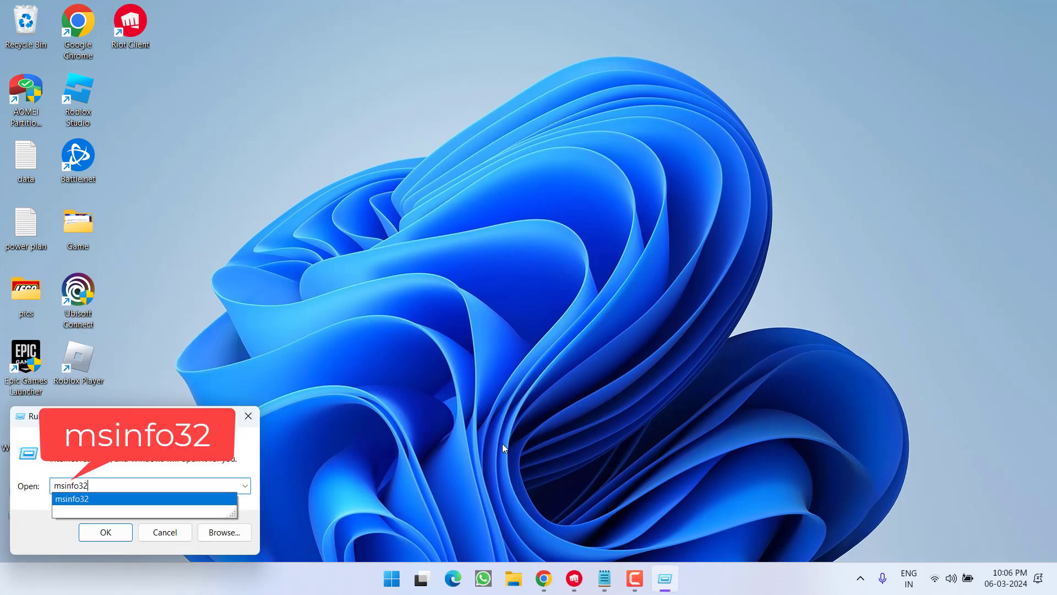
{"action": "key", "text": "Return"}
{"action": "key", "text": "Return"}
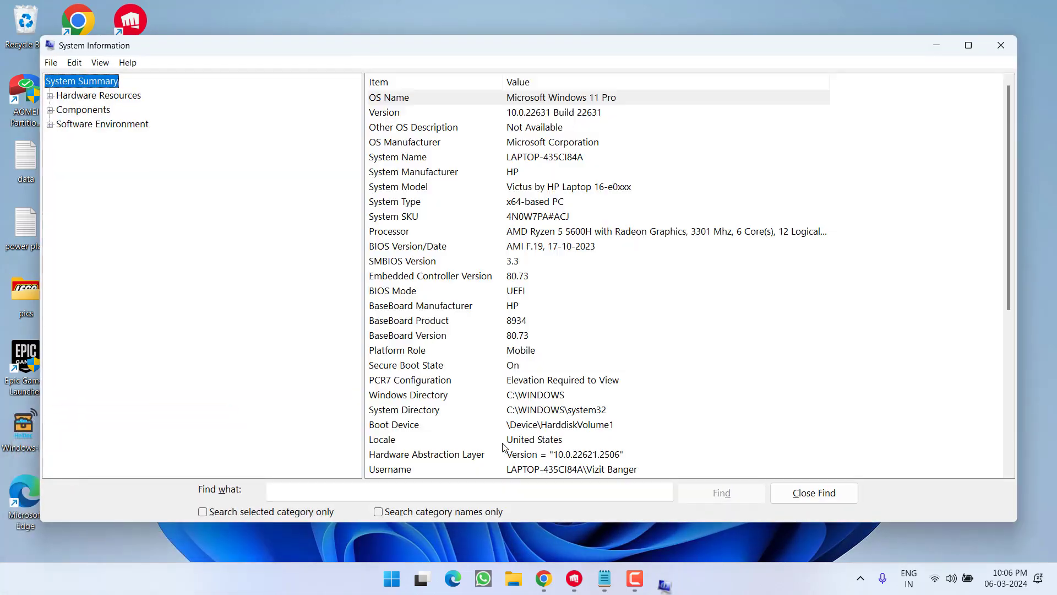
{"action": "left_click", "coordinate": [410, 291]}
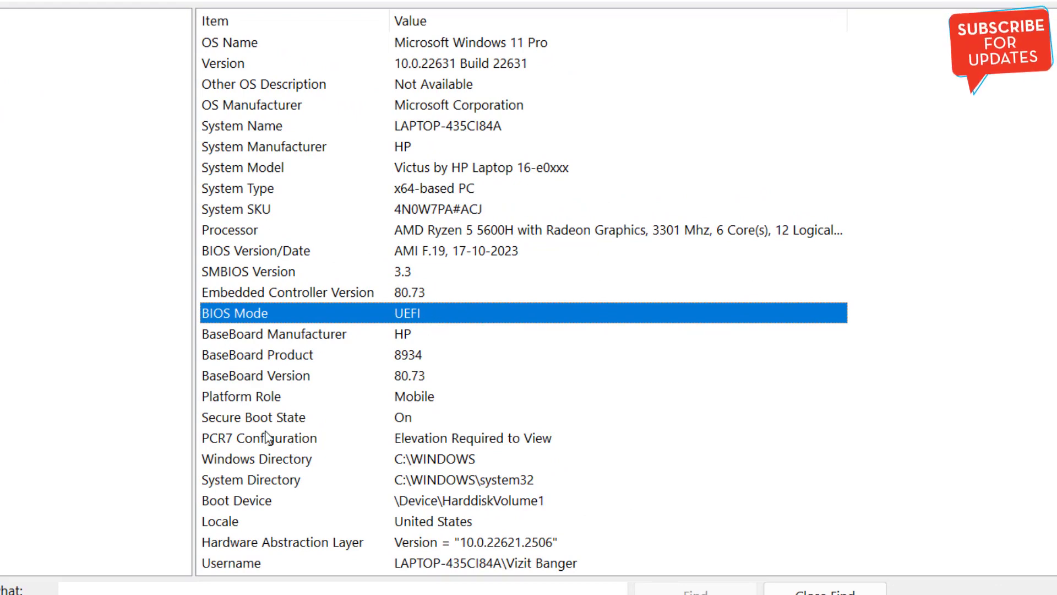
{"action": "left_click", "coordinate": [255, 418]}
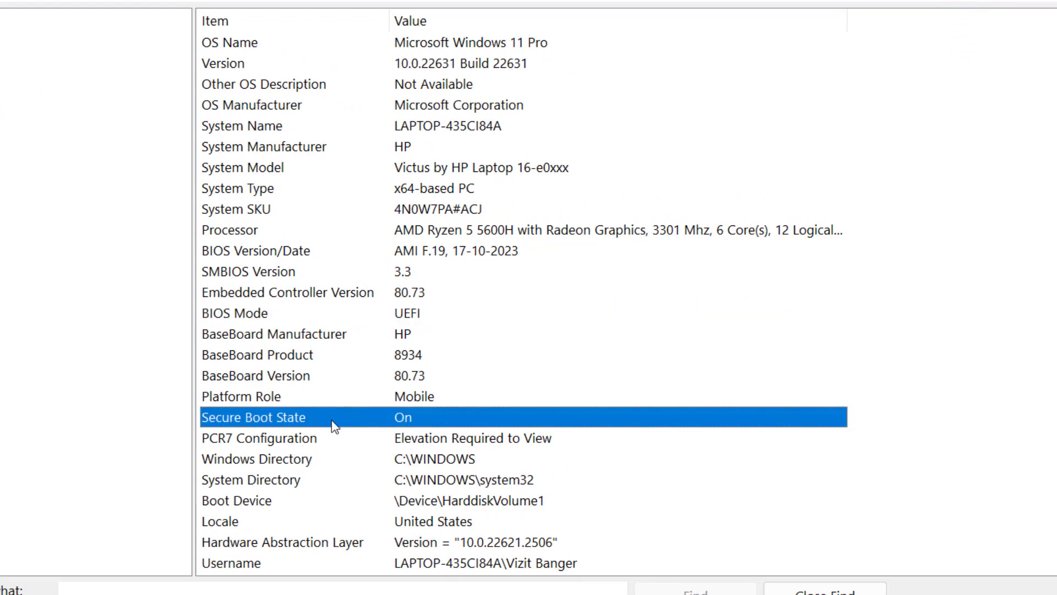
Step: Launch tpm.msc from Run to confirm the TPM is ready for use (AMD, version 2.0)
{"action": "right_click", "coordinate": [392, 579]}
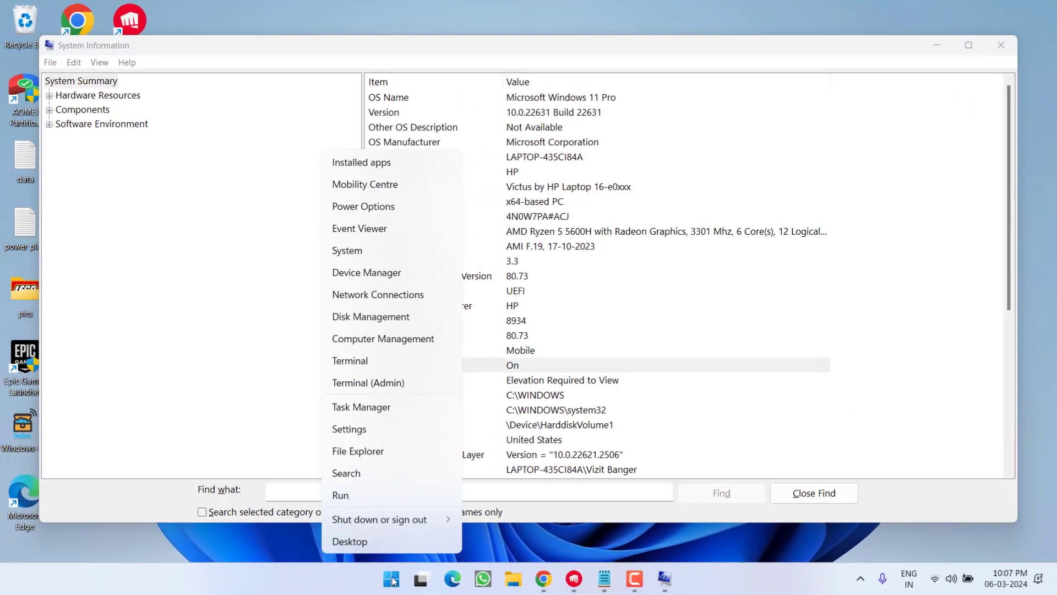
{"action": "left_click", "coordinate": [355, 498]}
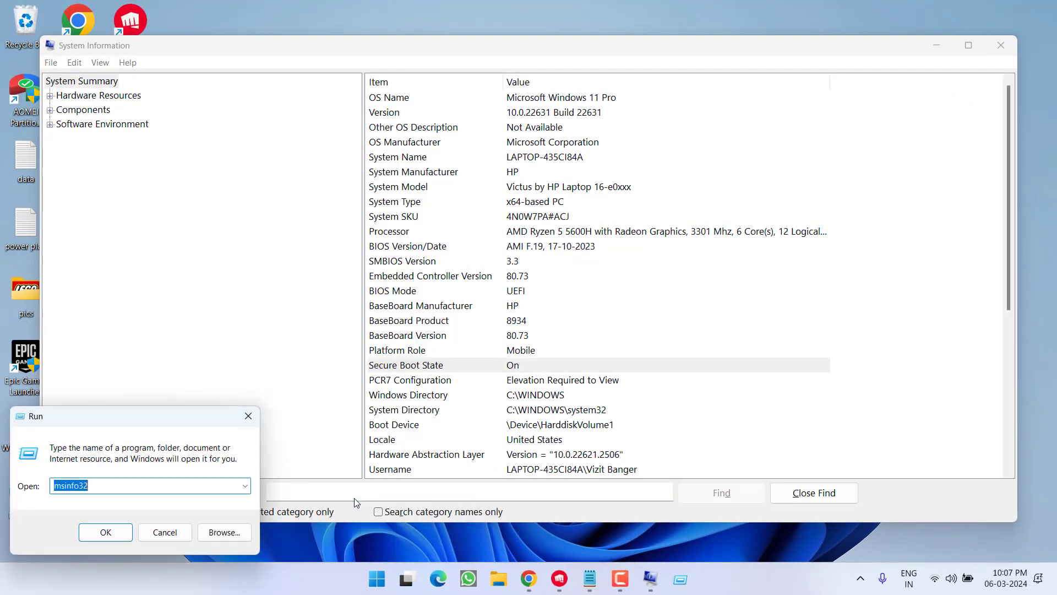
{"action": "type", "text": "tpm"}
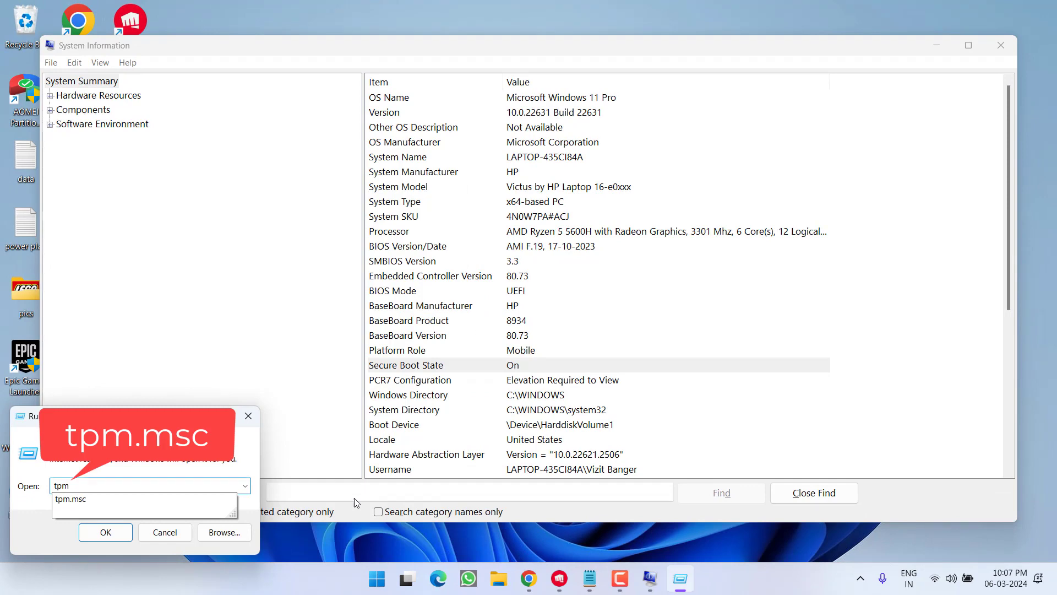
{"action": "key", "text": "Down"}
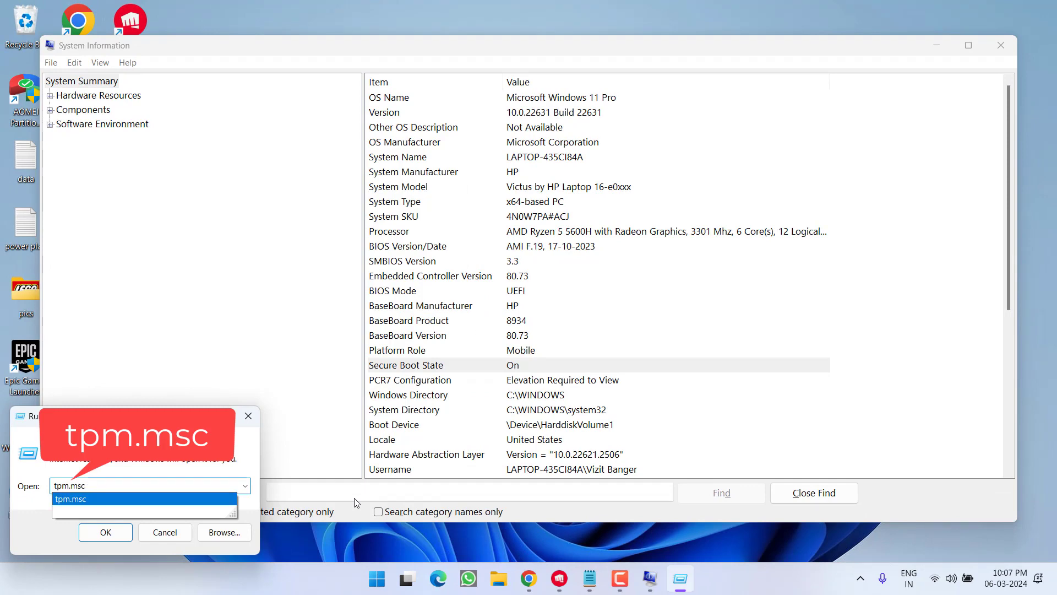
{"action": "key", "text": "Return"}
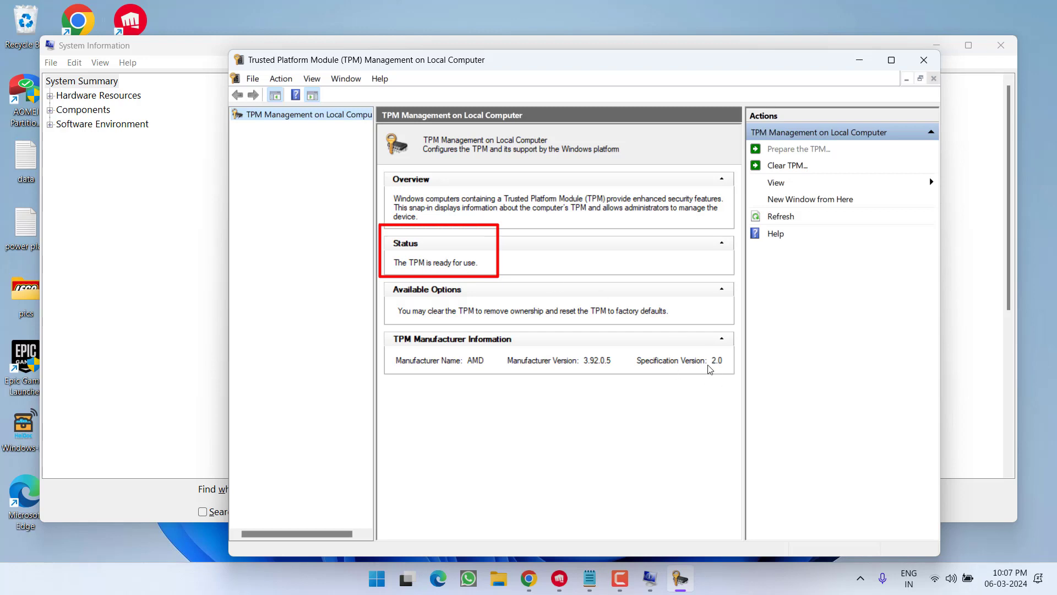
Step: Place the TPM console beside a narrowed System Information, pointing out BIOS Mode and Secure Boot State
{"action": "left_click_drag", "start_coordinate": [311, 61], "coordinate": [376, 49]}
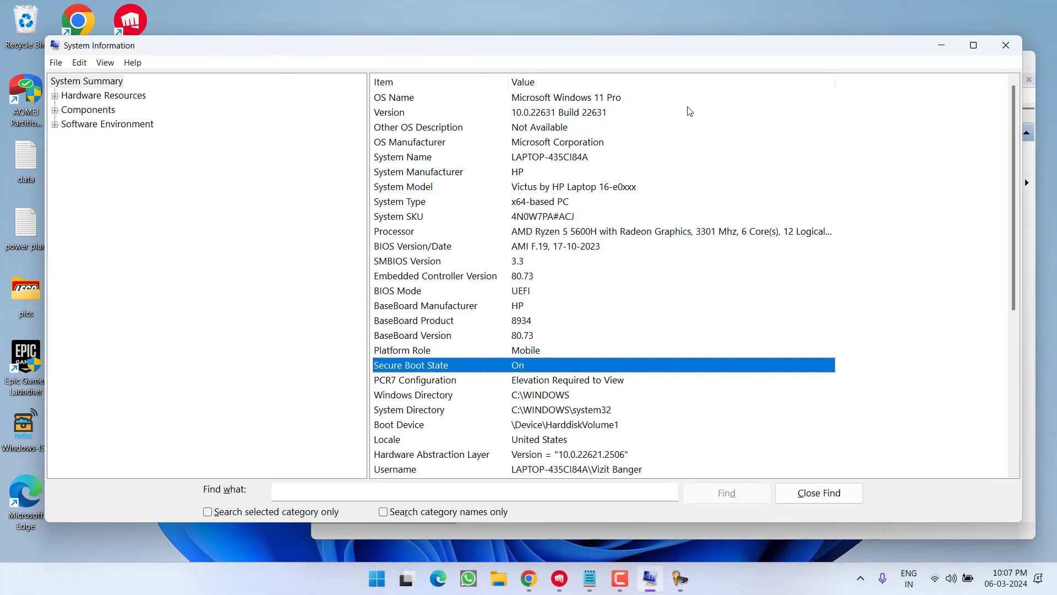
{"action": "left_click_drag", "start_coordinate": [1022, 214], "coordinate": [535, 215]}
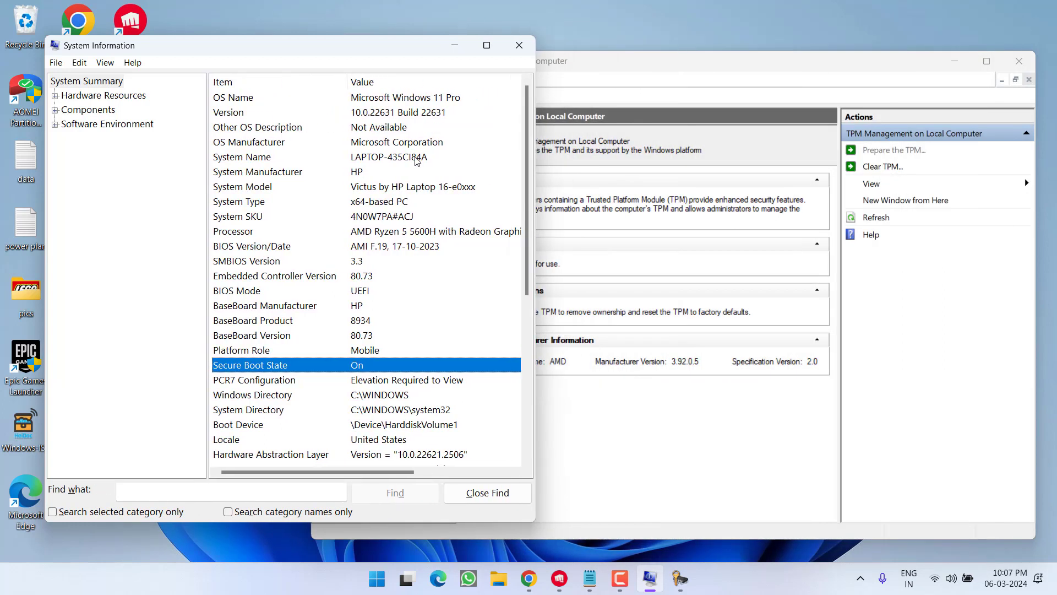
{"action": "left_click", "coordinate": [243, 293]}
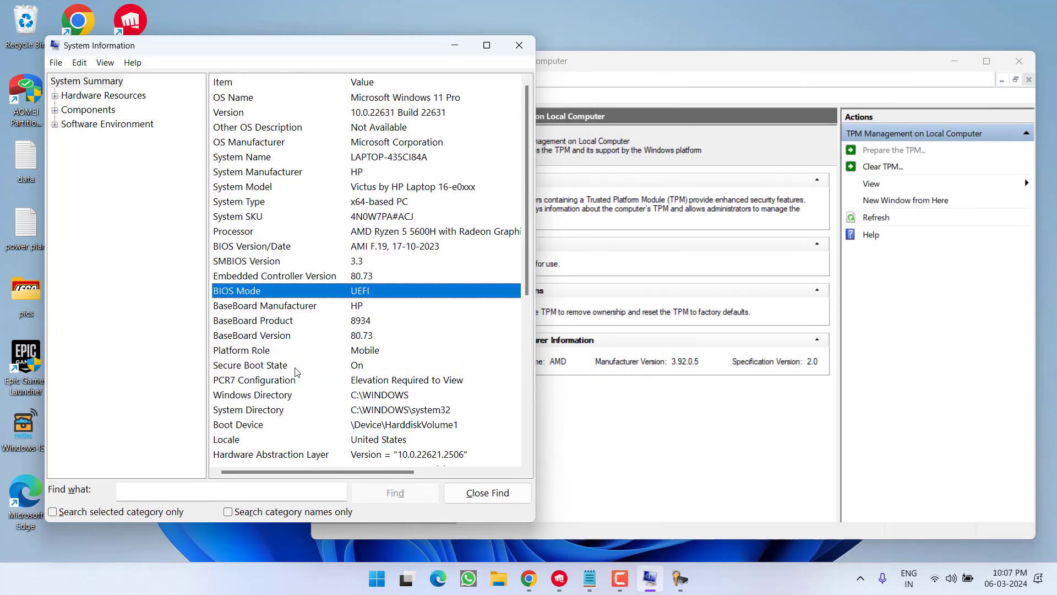
{"action": "left_click", "coordinate": [355, 366]}
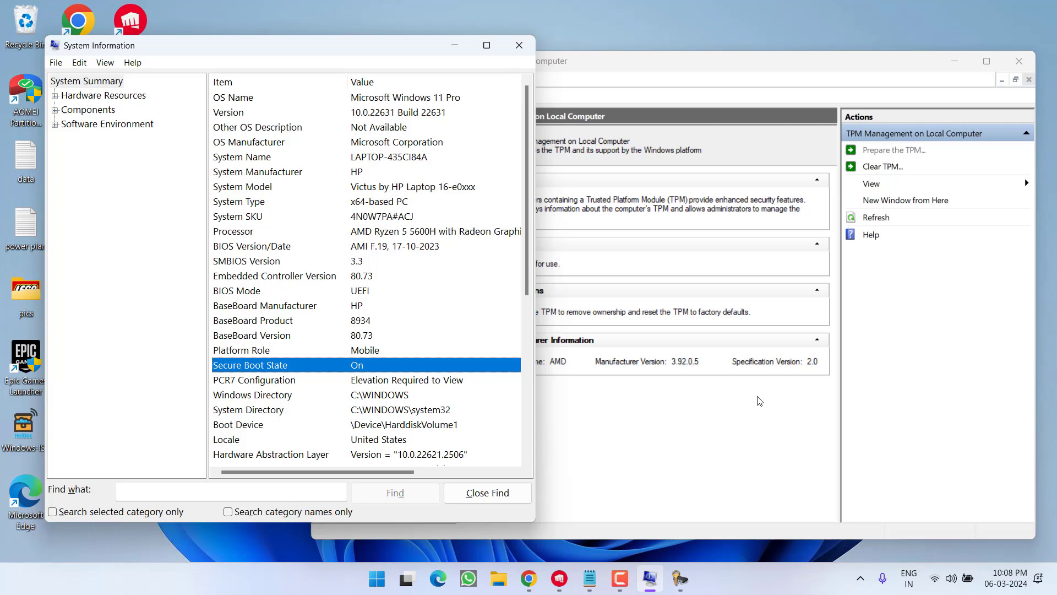
{"action": "left_click", "coordinate": [246, 292]}
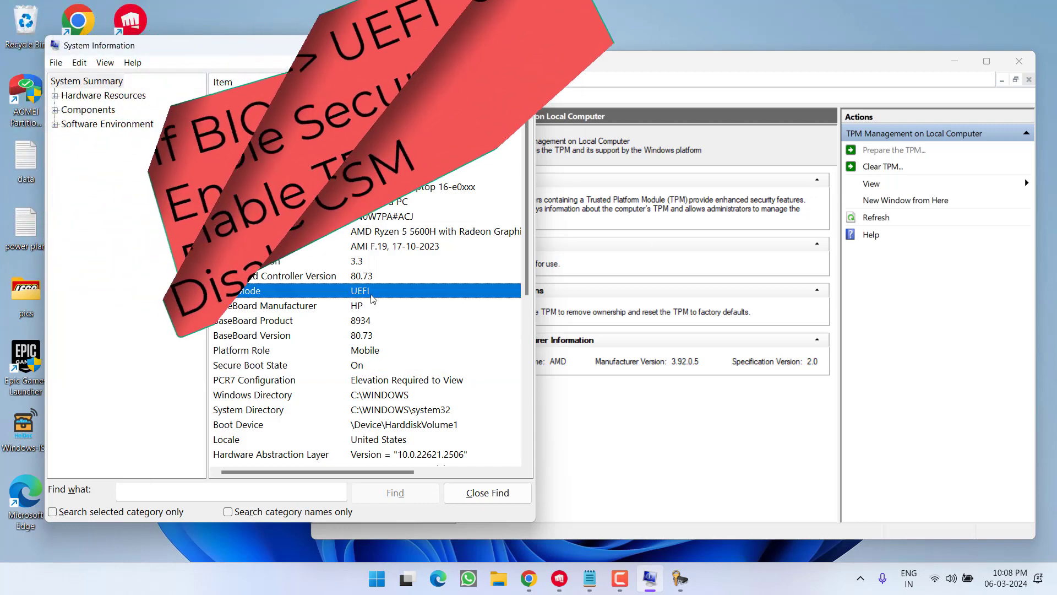
{"action": "left_click", "coordinate": [237, 365]}
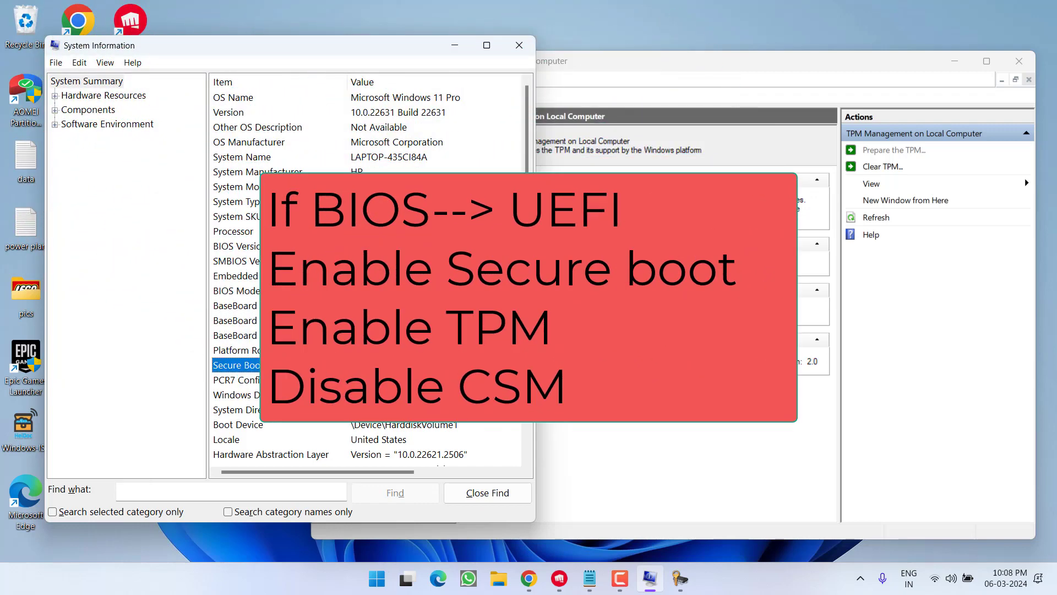
{"action": "left_click", "coordinate": [597, 441]}
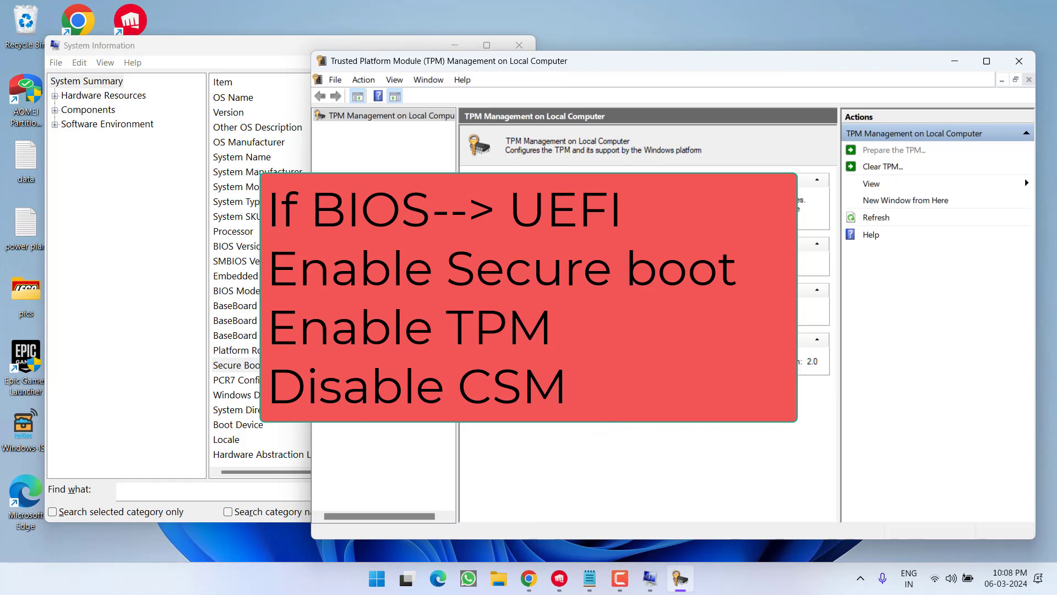
{"action": "left_click", "coordinate": [252, 372]}
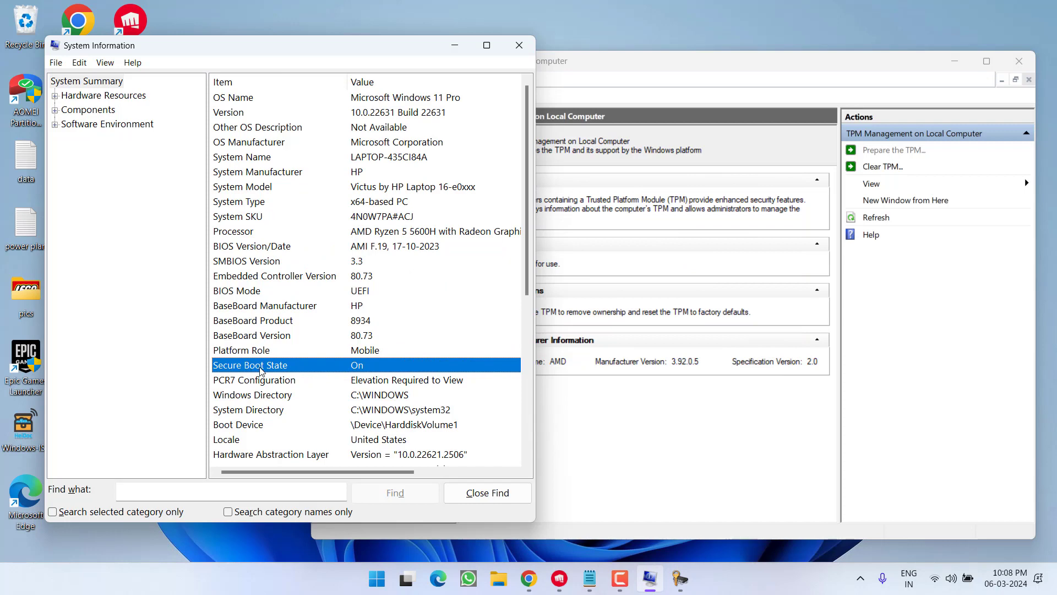
{"action": "left_click", "coordinate": [253, 292]}
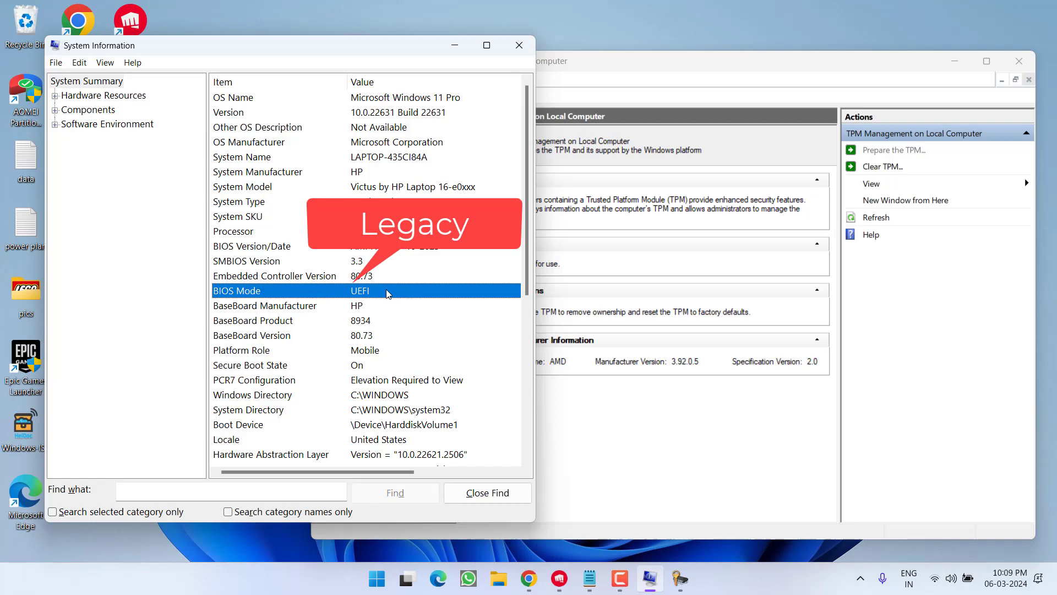
{"action": "left_click", "coordinate": [249, 367]}
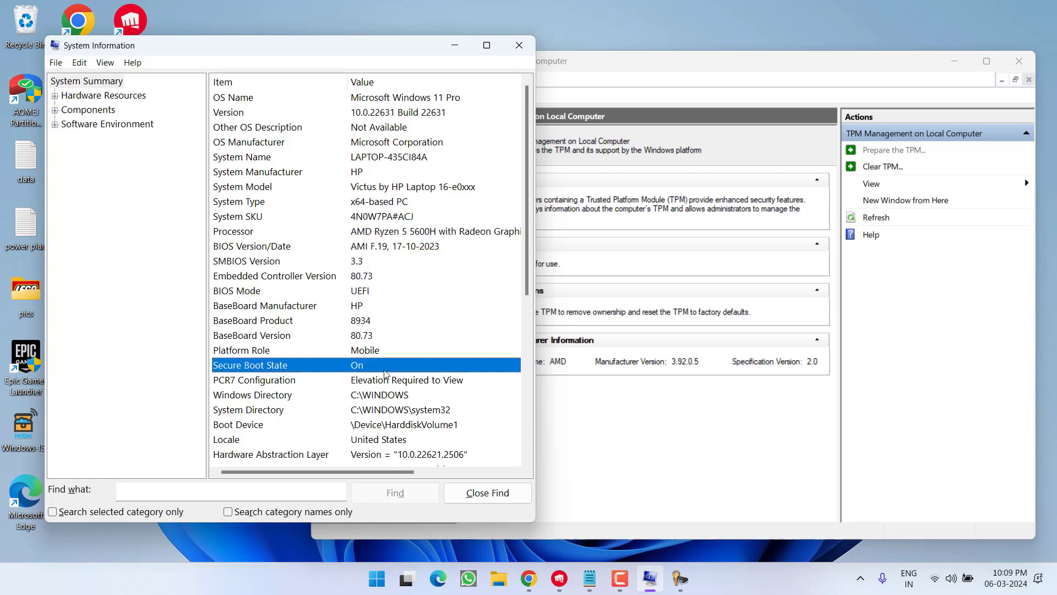
{"action": "left_click", "coordinate": [559, 415]}
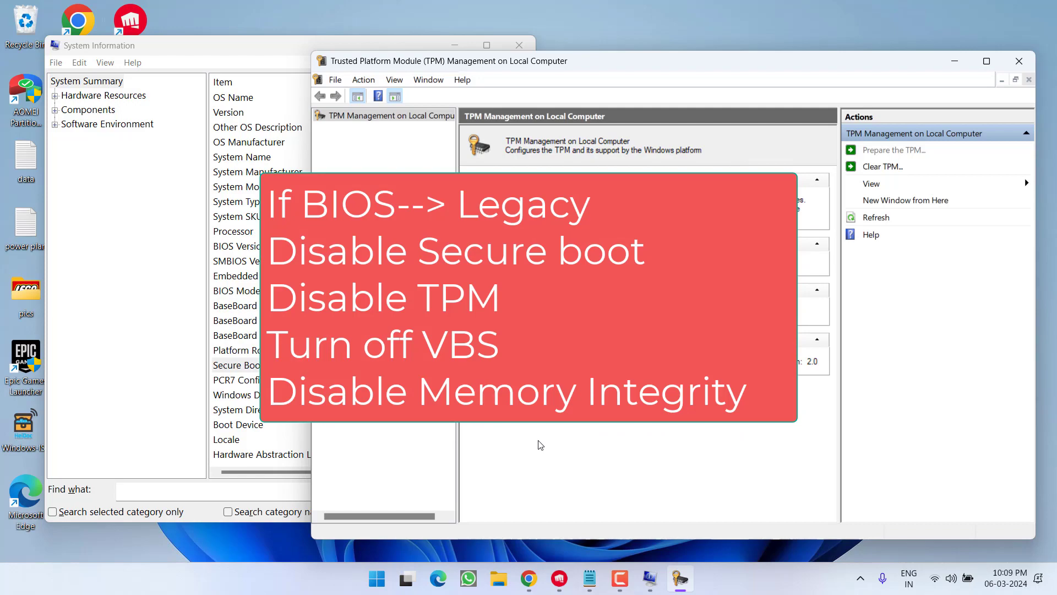
{"action": "left_click", "coordinate": [247, 366]}
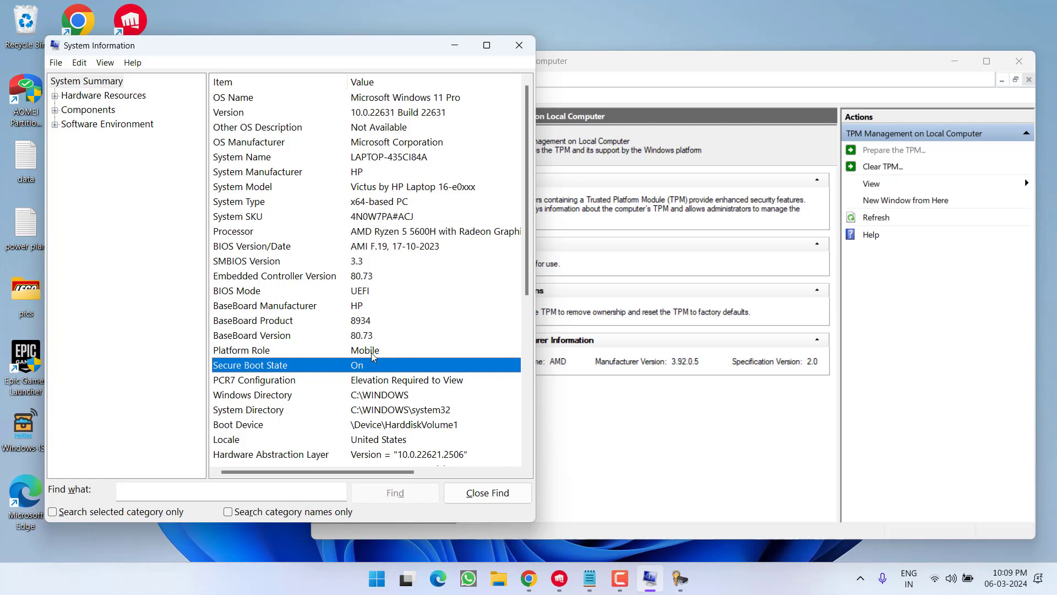
Step: Open Command Prompt as administrator from the Start search
{"action": "key", "text": "super"}
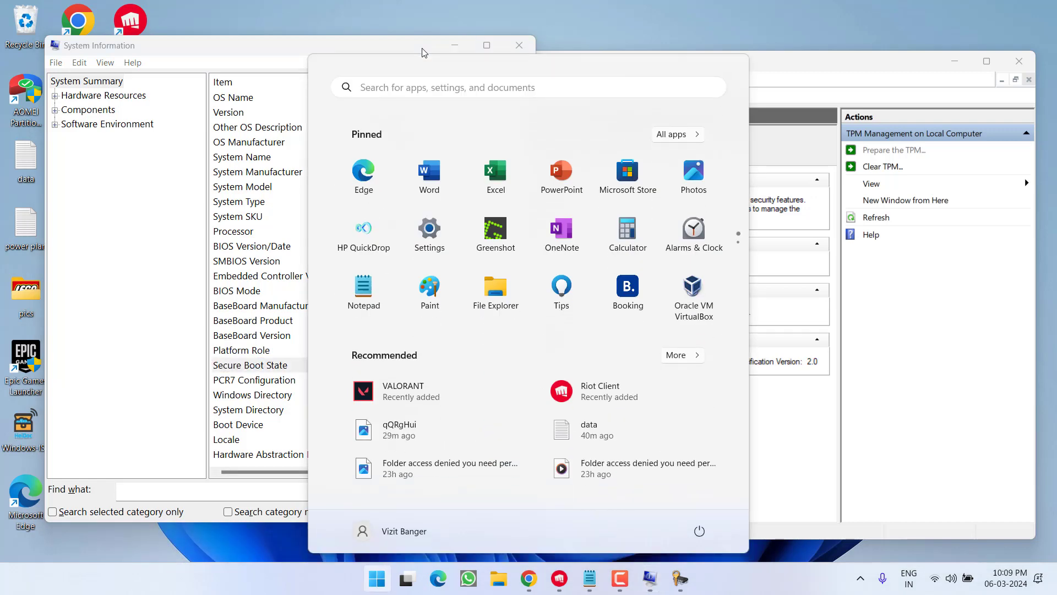
{"action": "type", "text": "cmd"}
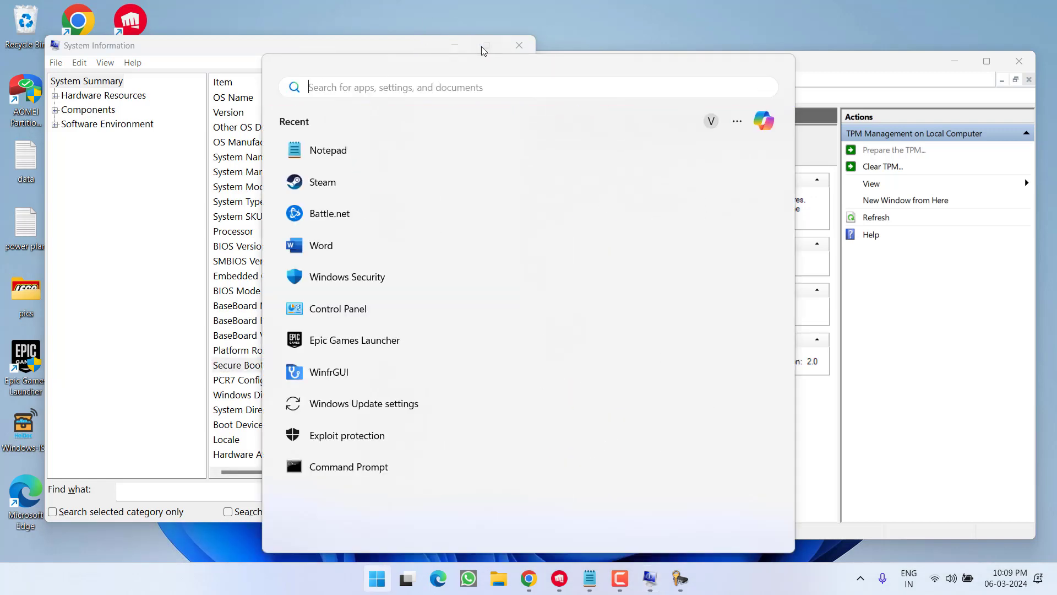
{"action": "left_click", "coordinate": [606, 318]}
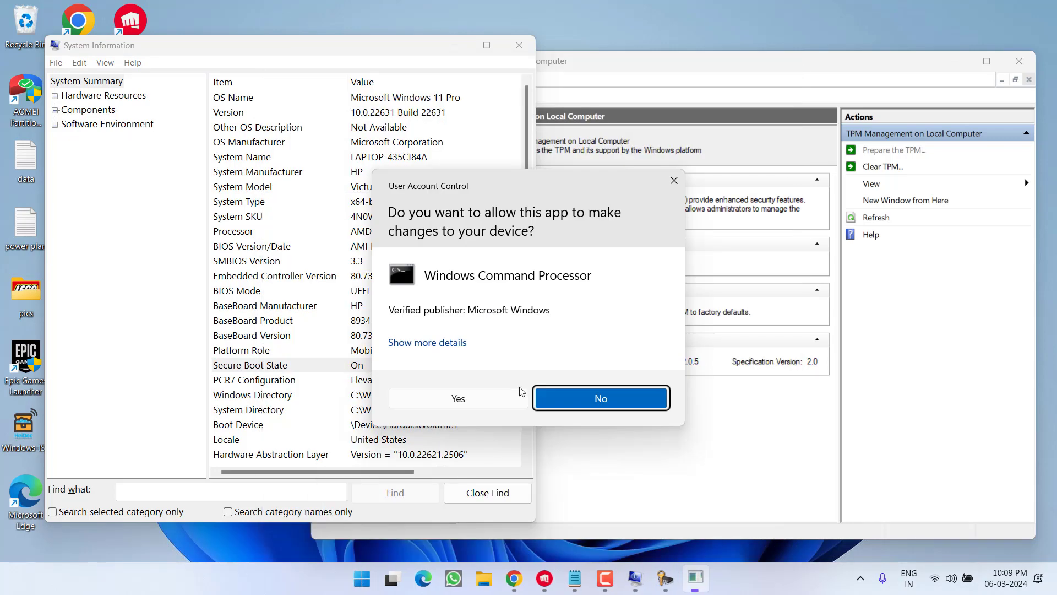
{"action": "left_click", "coordinate": [494, 401]}
Step: Copy 'bcdedit /set hypervisorlaunchtype off' from Notepad, run it in the admin prompt, then close it
{"action": "mouse_move", "coordinate": [629, 573]}
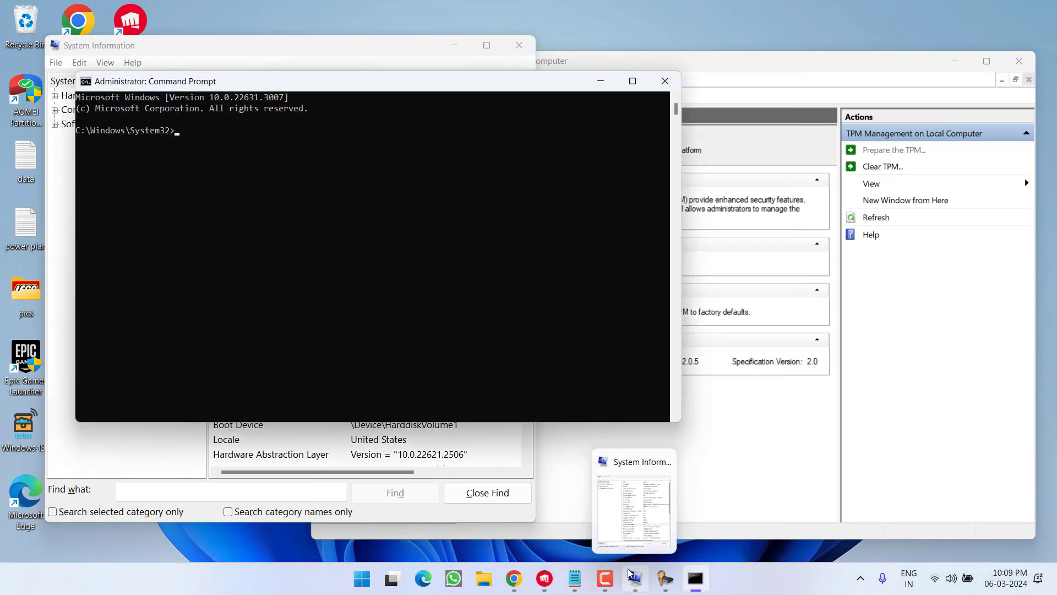
{"action": "left_click", "coordinate": [575, 579]}
{"action": "left_click_drag", "start_coordinate": [515, 225], "coordinate": [268, 224]}
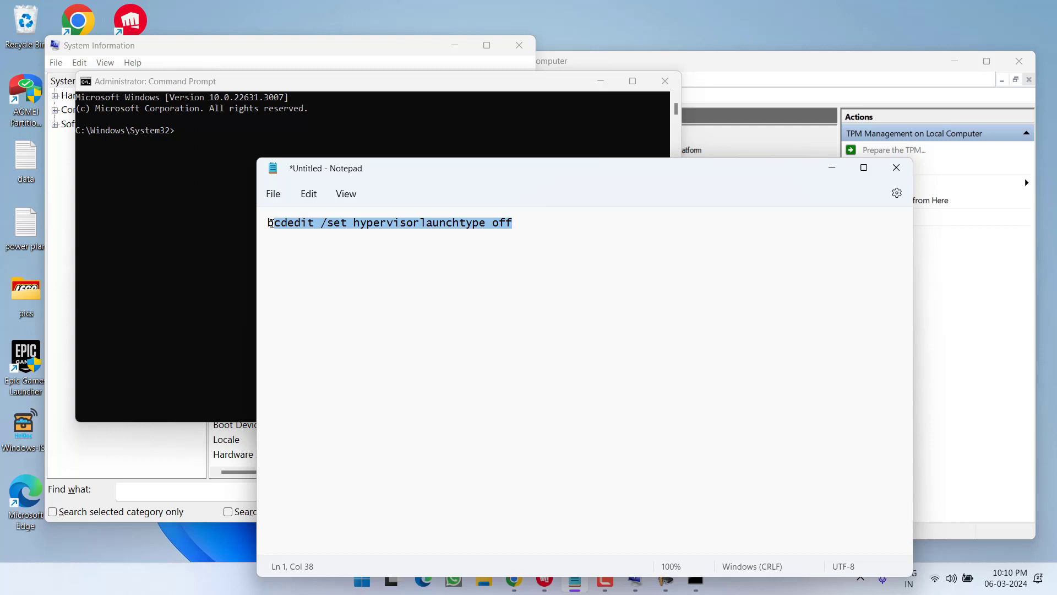
{"action": "right_click", "coordinate": [292, 226]}
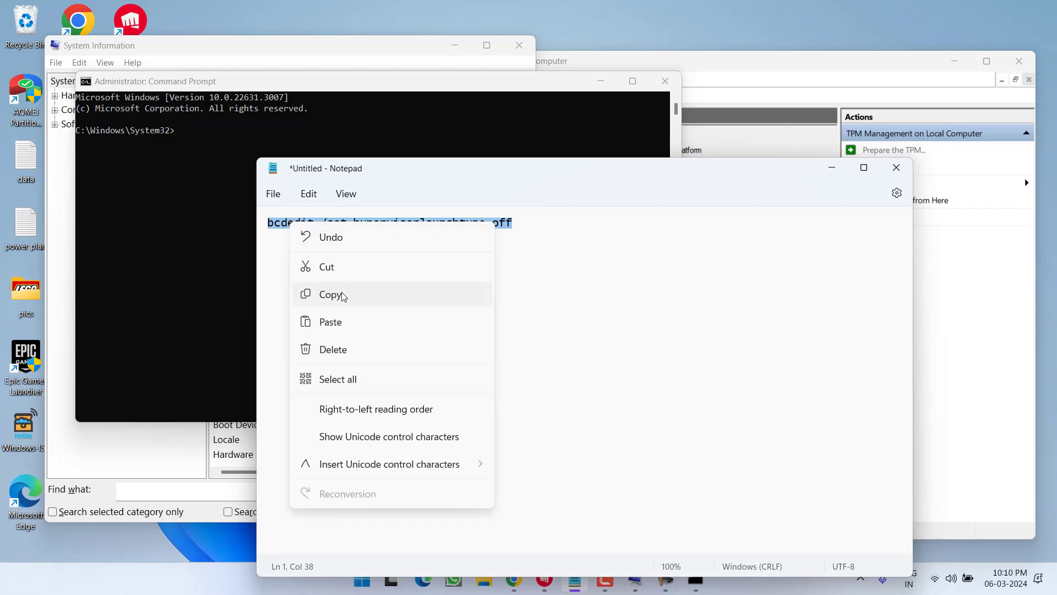
{"action": "left_click", "coordinate": [333, 294]}
{"action": "left_click", "coordinate": [832, 167]}
{"action": "left_click", "coordinate": [237, 131]}
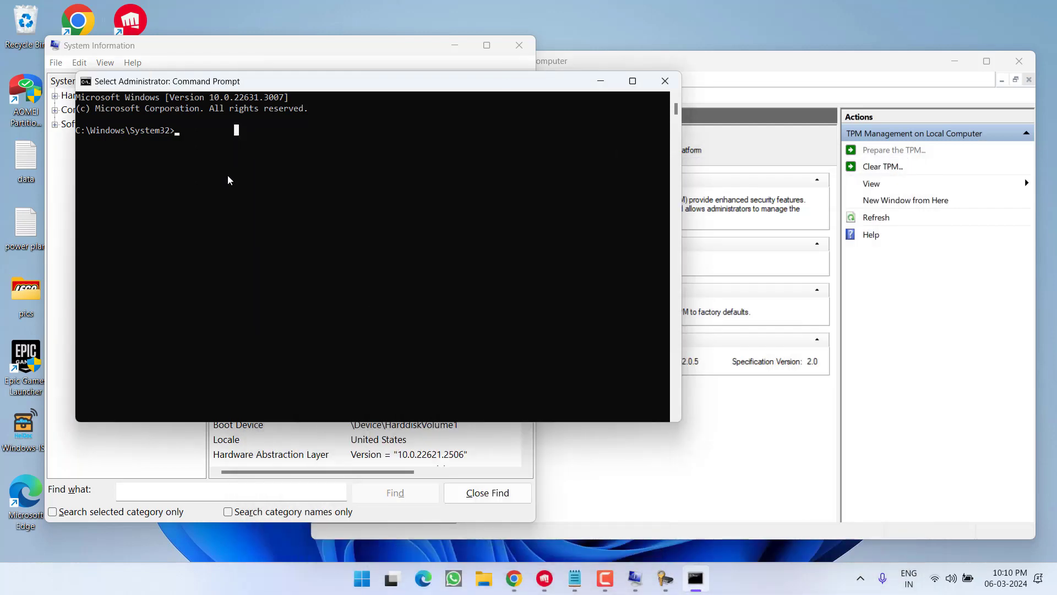
{"action": "right_click", "coordinate": [210, 184]}
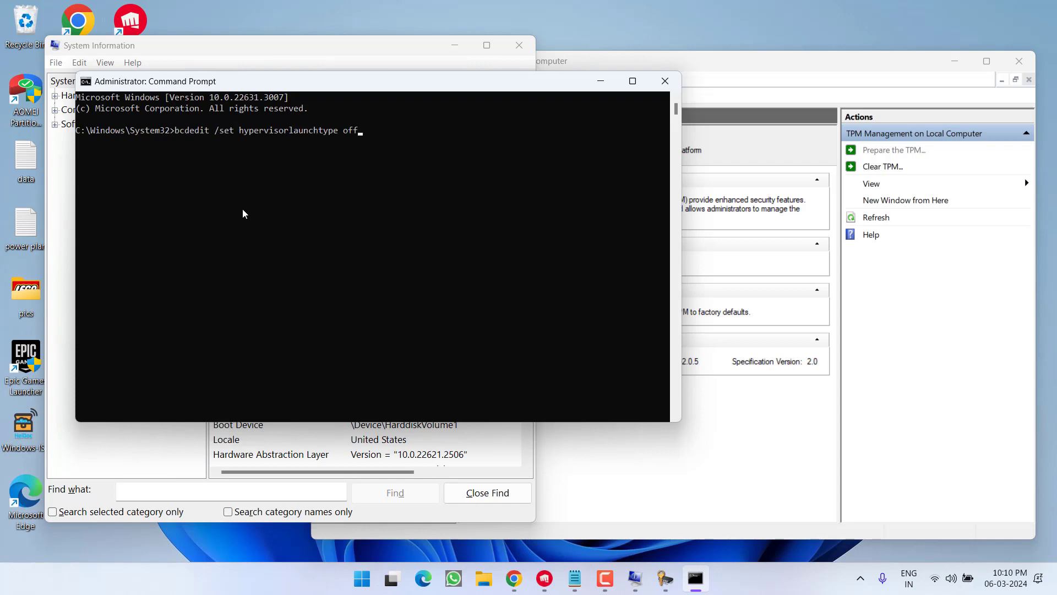
{"action": "key", "text": "Return"}
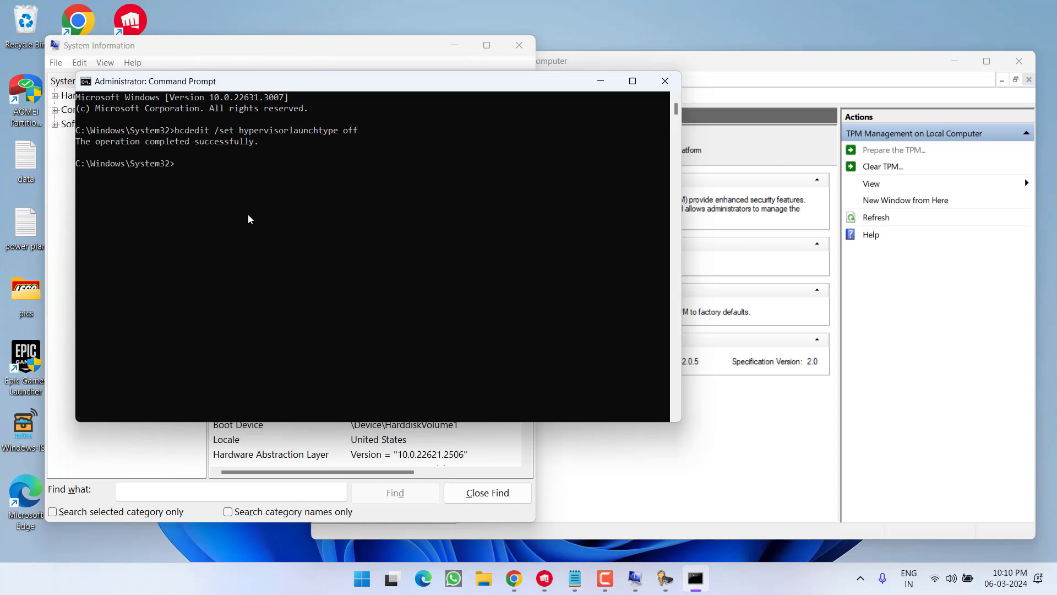
{"action": "left_click", "coordinate": [665, 81]}
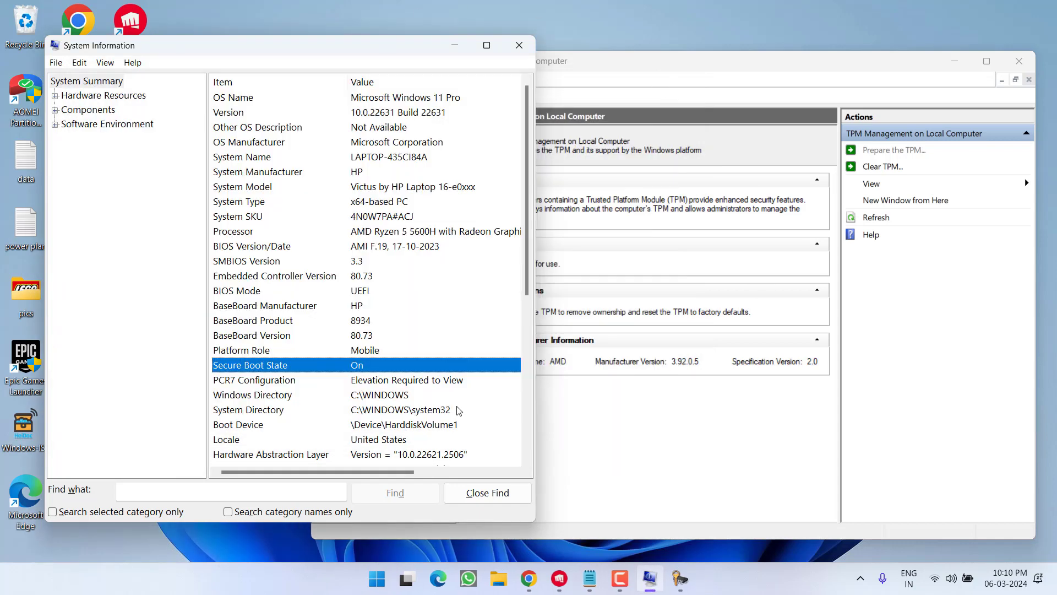
Step: Switch Memory integrity off under Windows Security's Device security > Core isolation, approving the permission prompt
{"action": "left_click", "coordinate": [370, 578]}
{"action": "type", "text": "windows"}
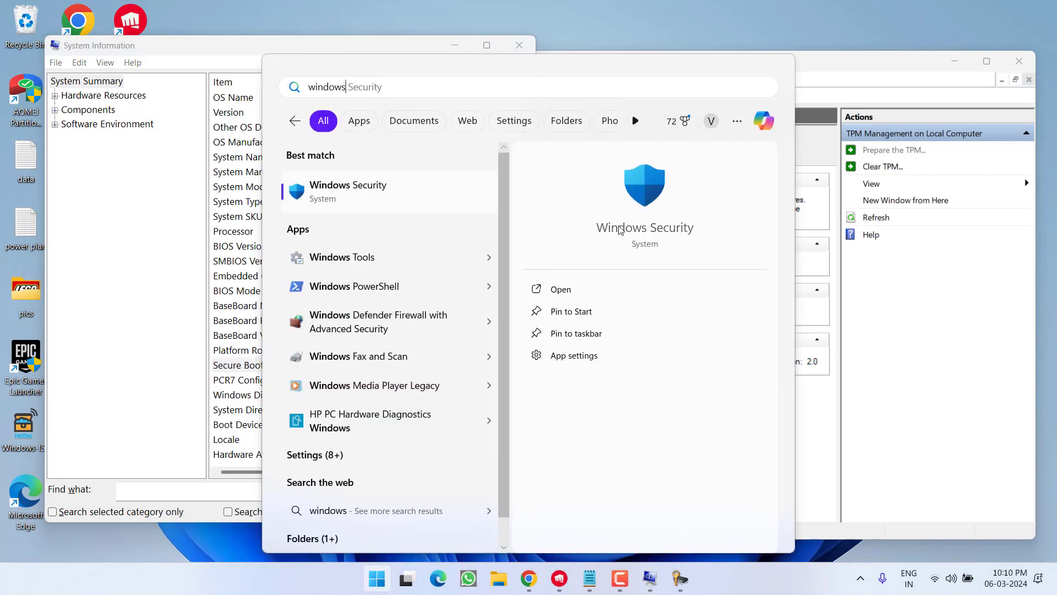
{"action": "key", "text": "Return"}
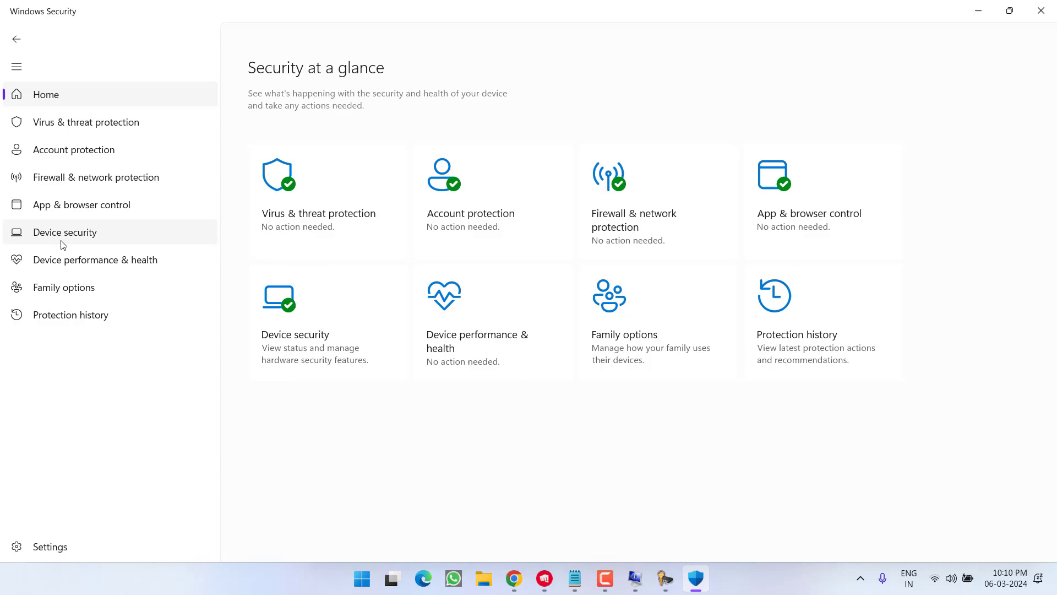
{"action": "left_click", "coordinate": [79, 235]}
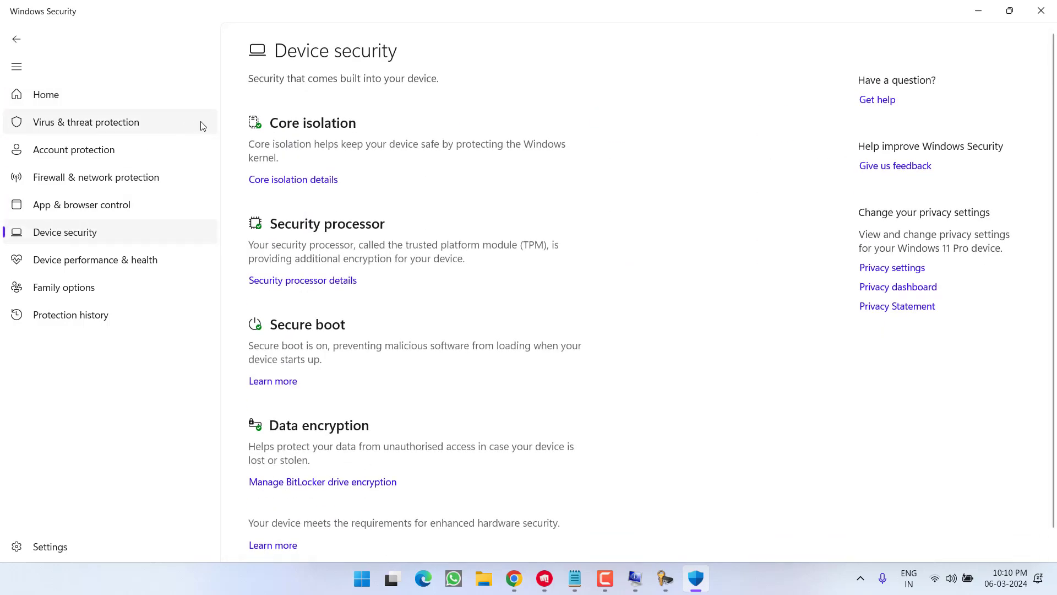
{"action": "left_click", "coordinate": [298, 186]}
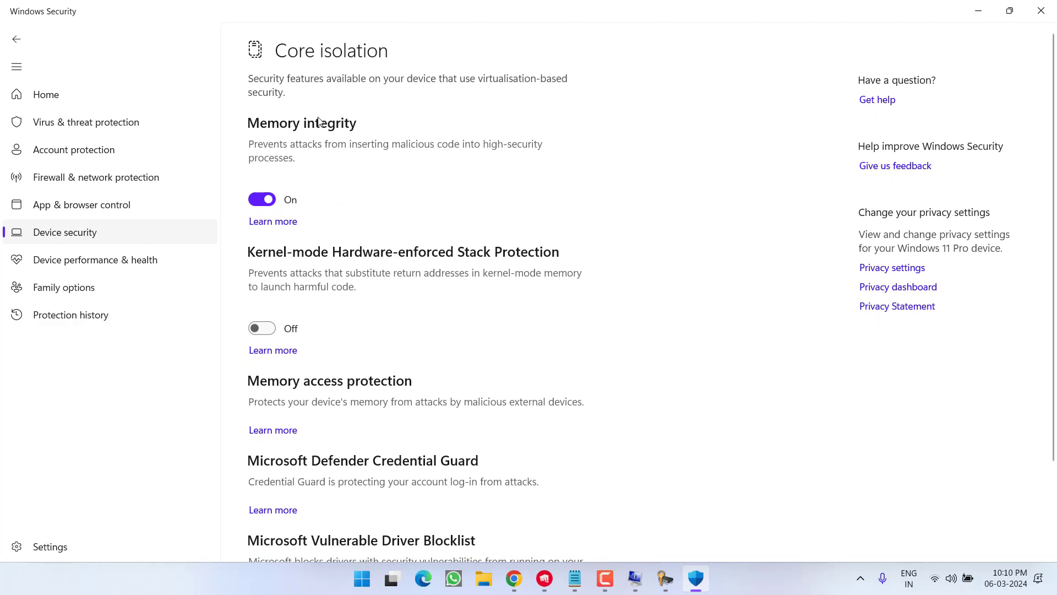
{"action": "left_click", "coordinate": [258, 204]}
{"action": "left_click", "coordinate": [495, 398]}
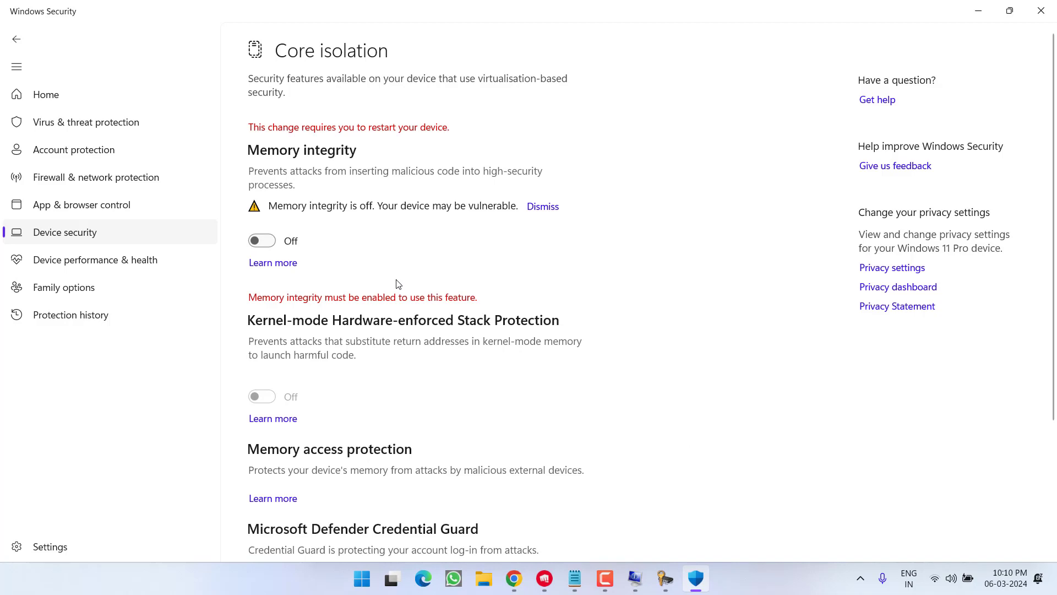
{"action": "left_click", "coordinate": [978, 10]}
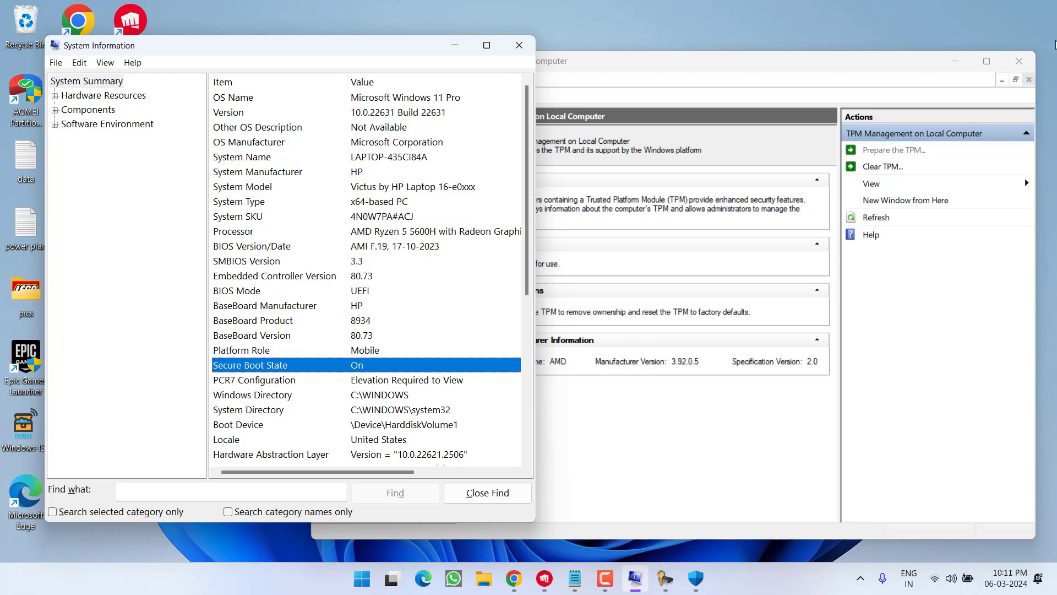
Step: Close the TPM Management window and then the System Information window
{"action": "left_click", "coordinate": [1020, 60]}
{"action": "left_click", "coordinate": [519, 45]}
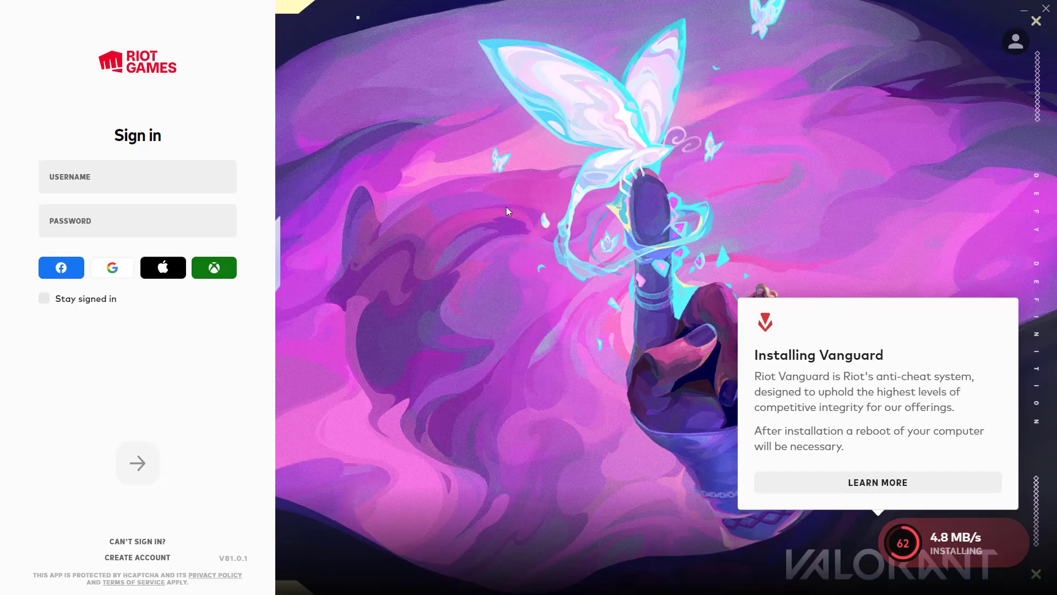
Step: Close the Riot Client window and exit it fully from the system tray
{"action": "left_click", "coordinate": [1036, 21]}
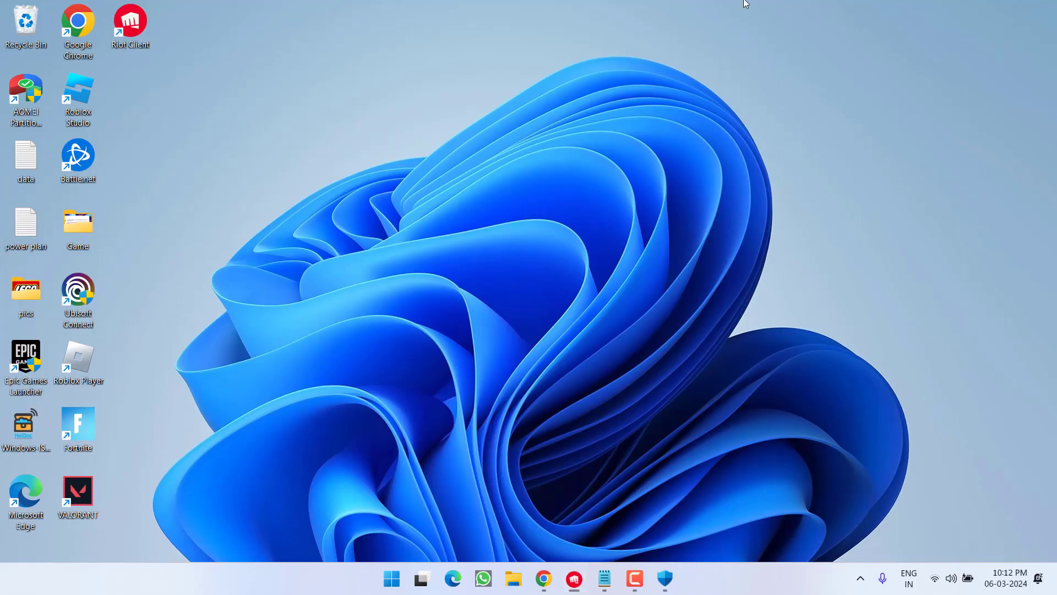
{"action": "left_click", "coordinate": [861, 578]}
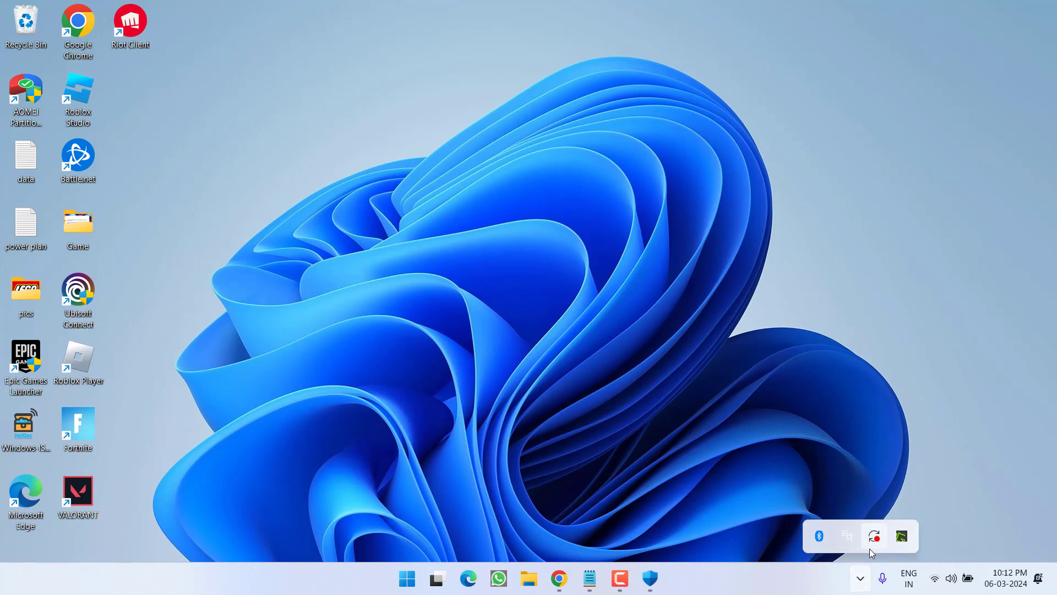
{"action": "right_click", "coordinate": [807, 538]}
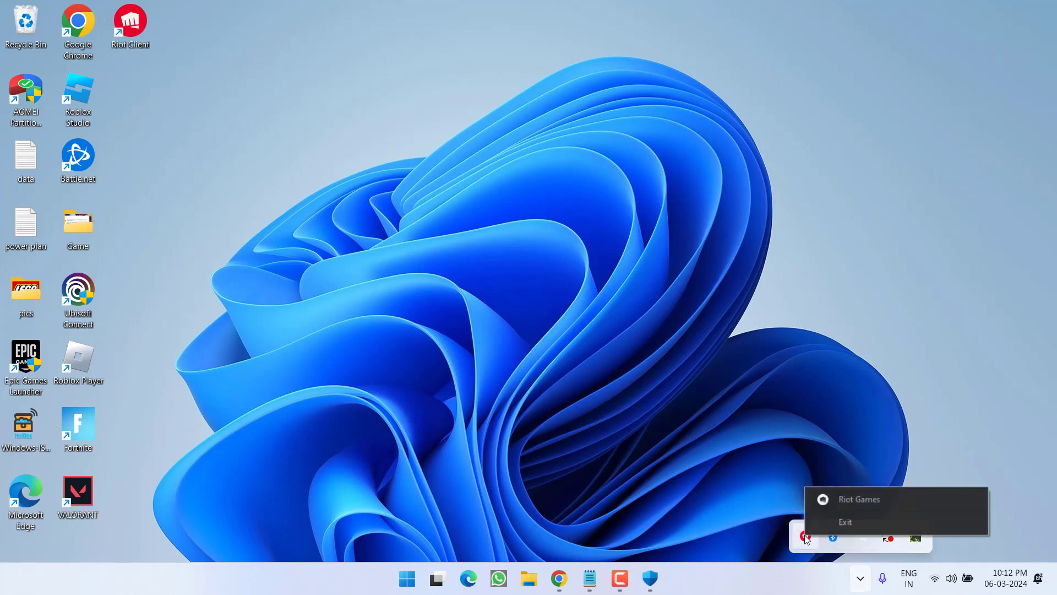
{"action": "left_click", "coordinate": [841, 521]}
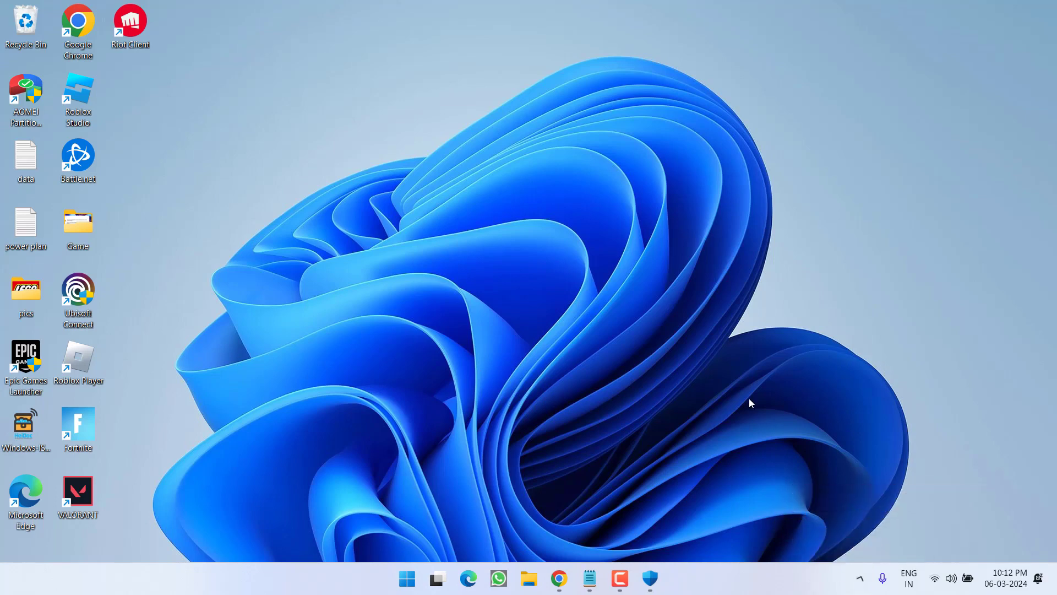
Step: Open Command Prompt with administrator rights from the Start search
{"action": "left_click", "coordinate": [406, 576]}
{"action": "type", "text": "cmd"}
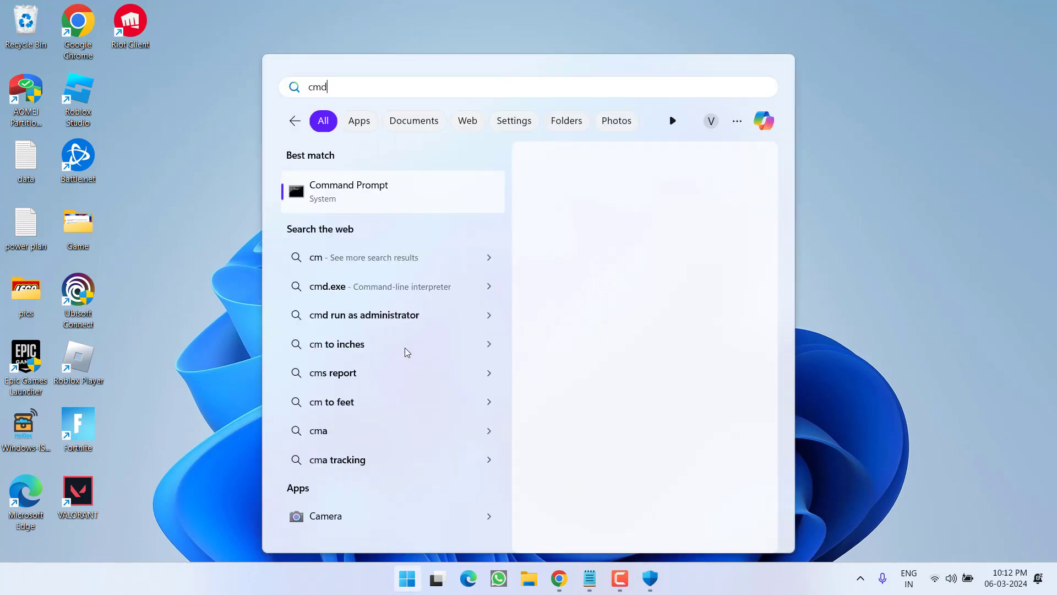
{"action": "left_click", "coordinate": [609, 311]}
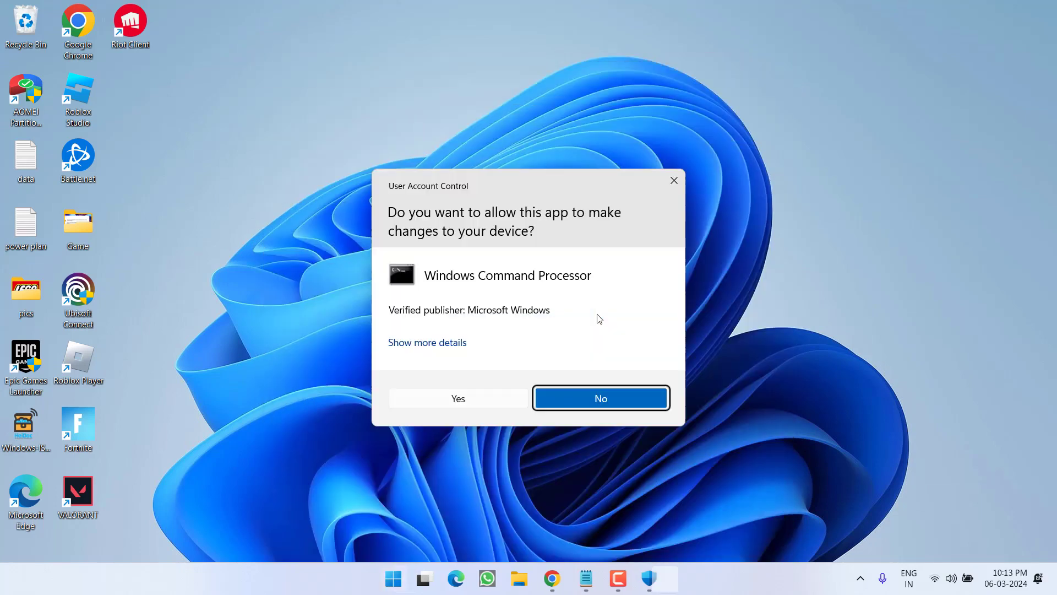
{"action": "left_click", "coordinate": [505, 393]}
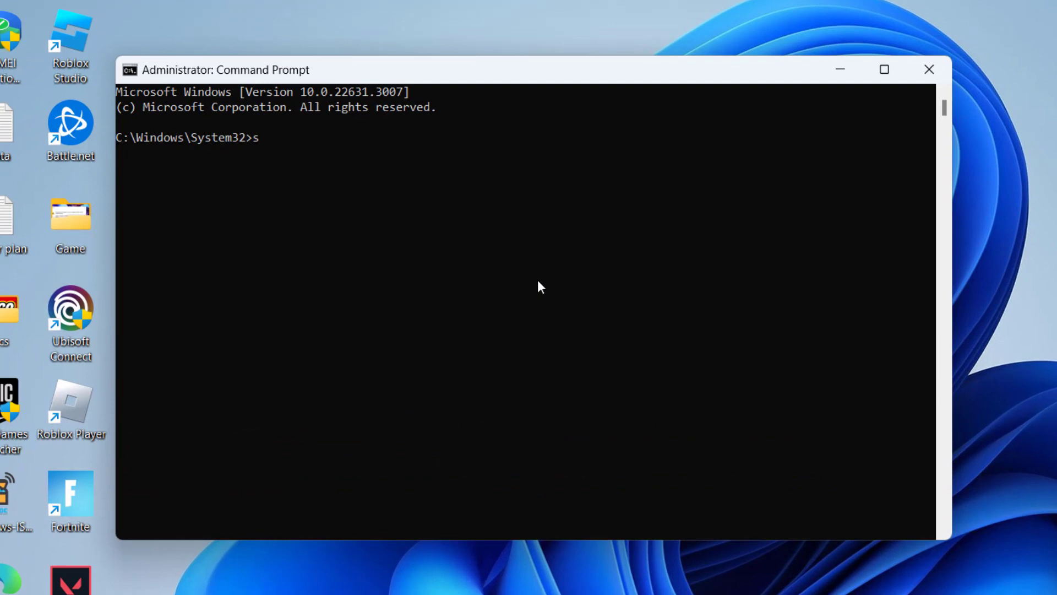
Step: Run 'sc delete vgc' and 'sc delete vgk', then close the console
{"action": "type", "text": "sc delete vgk"}
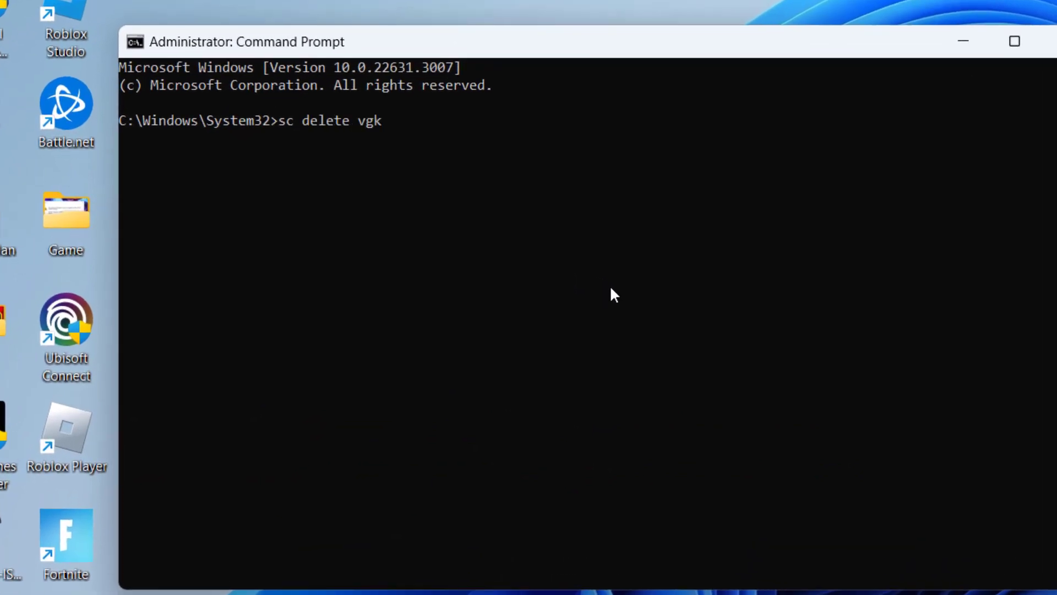
{"action": "key", "text": "BackSpace"}
{"action": "type", "text": "c"}
{"action": "key", "text": "Return"}
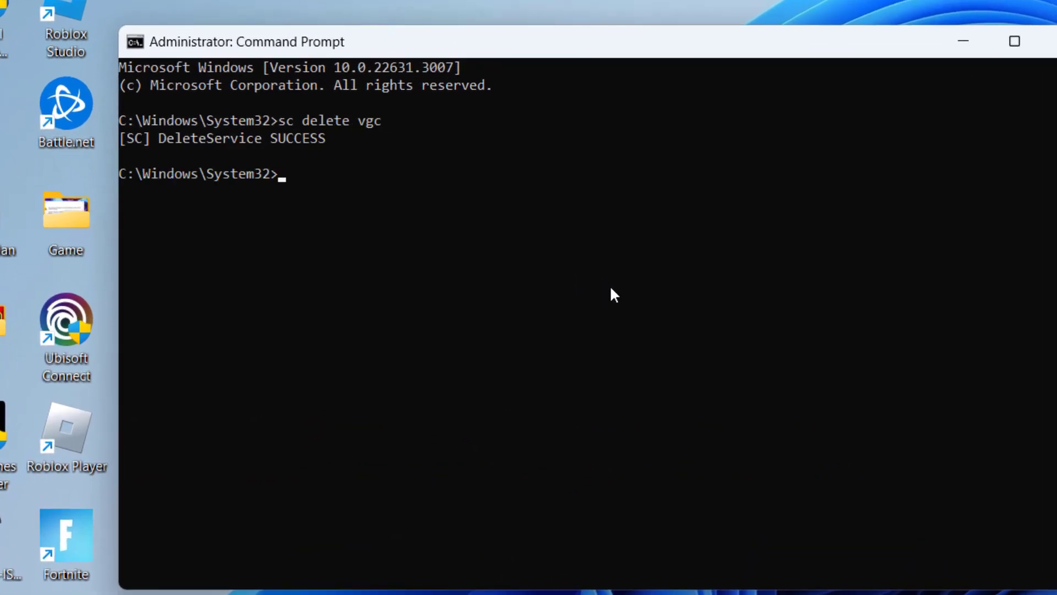
{"action": "type", "text": "sc delete vgk"}
{"action": "key", "text": "Return"}
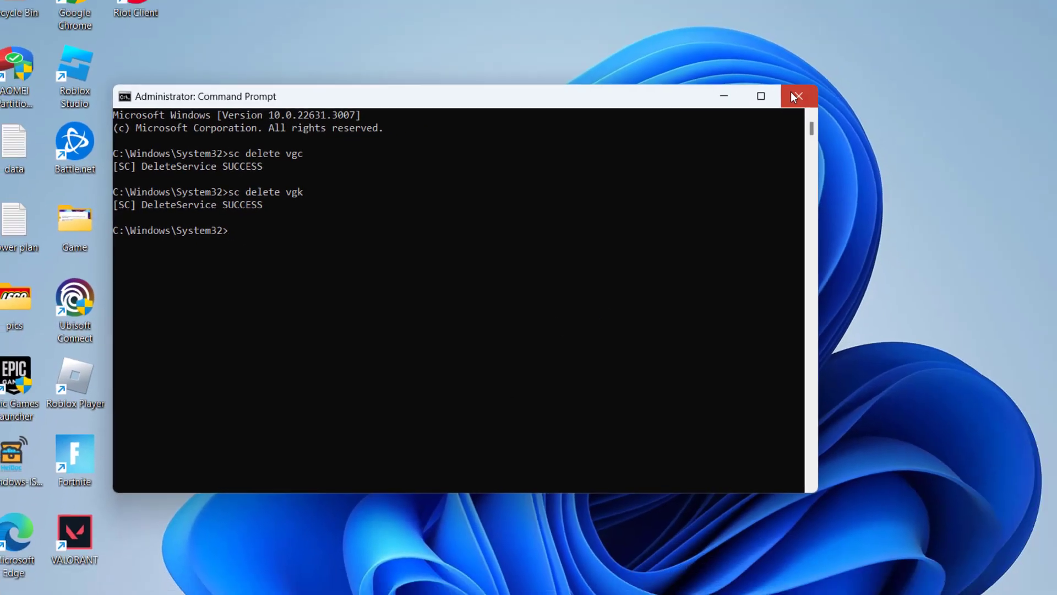
{"action": "left_click", "coordinate": [1052, 44]}
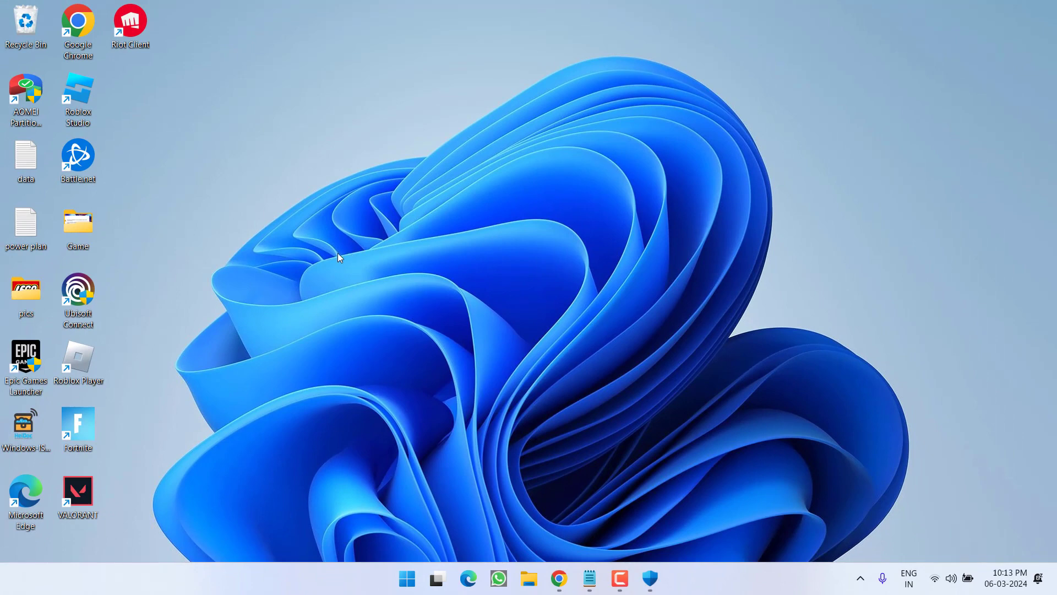
Step: Browse to C:\Program Files in File Explorer and delete the Riot Vanguard folder
{"action": "key", "text": "super+e"}
{"action": "double_click", "coordinate": [443, 224]}
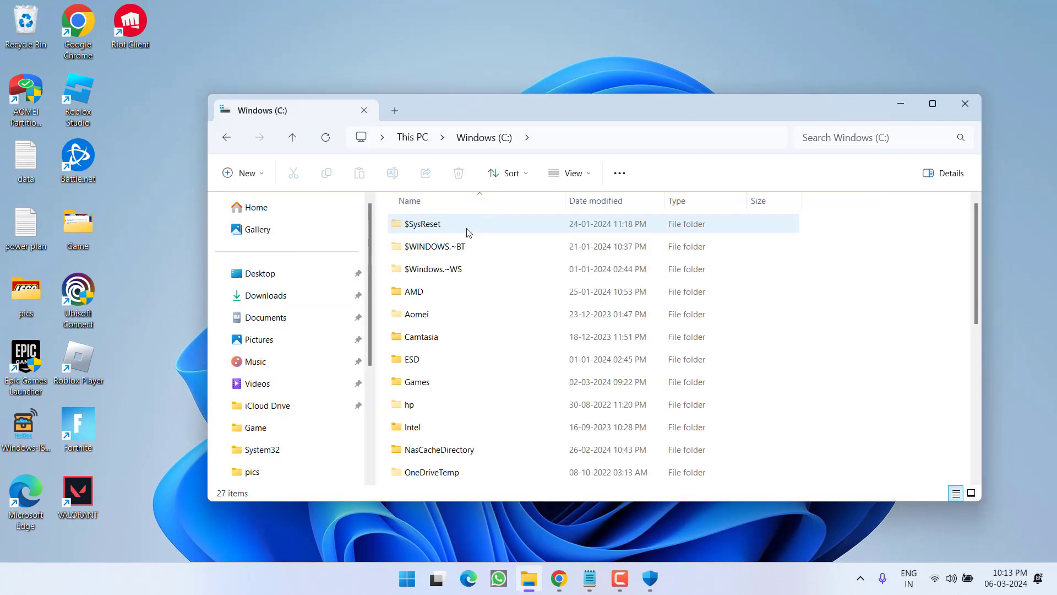
{"action": "scroll", "coordinate": [463, 353], "scroll_direction": "down", "scroll_amount": 5}
{"action": "double_click", "coordinate": [439, 246]}
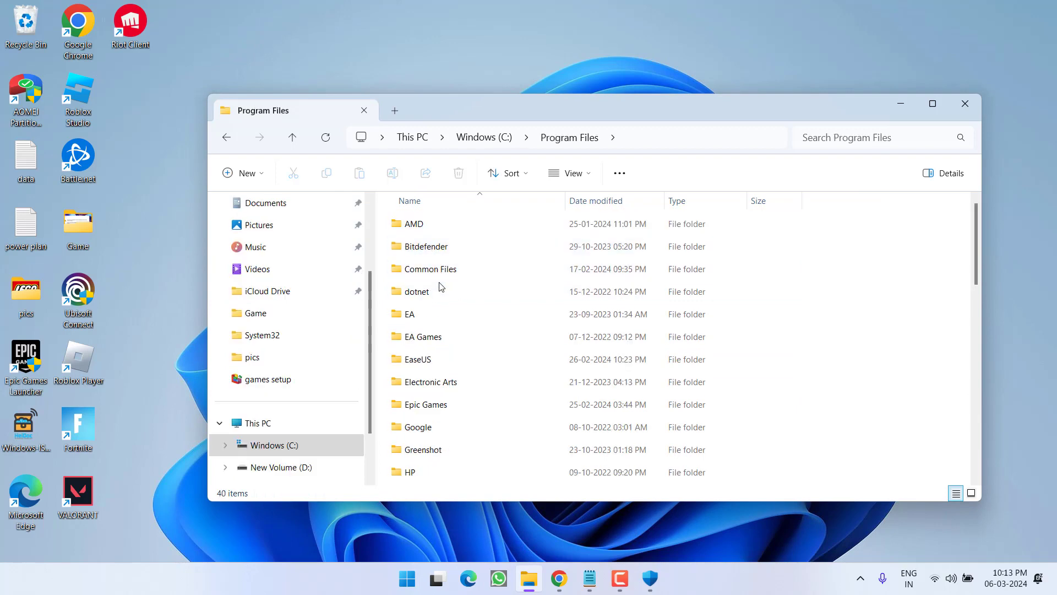
{"action": "scroll", "coordinate": [438, 310], "scroll_direction": "down", "scroll_amount": 10}
{"action": "left_click", "coordinate": [471, 249]}
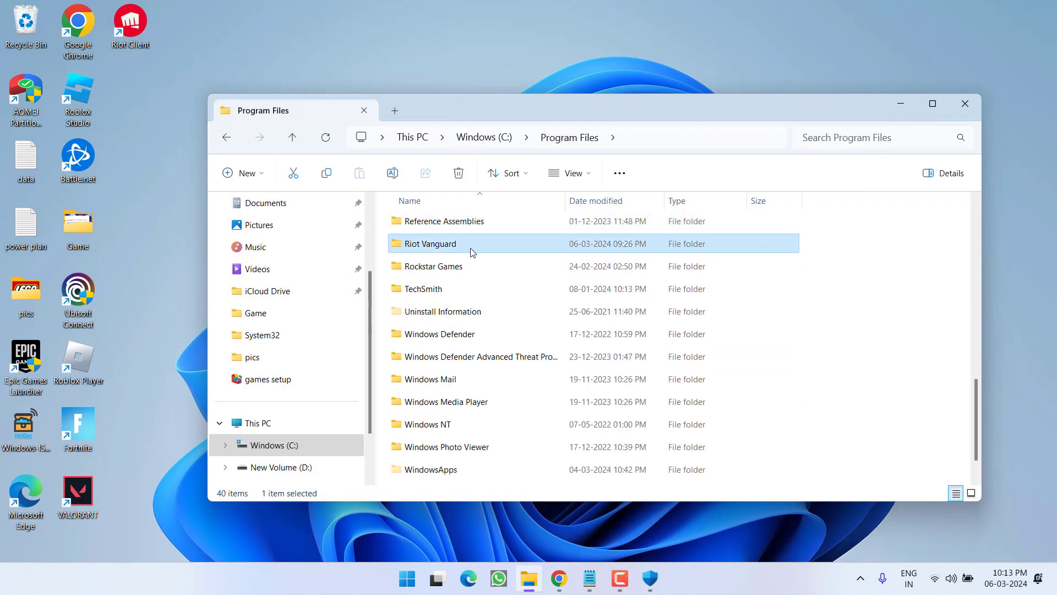
{"action": "right_click", "coordinate": [434, 251]}
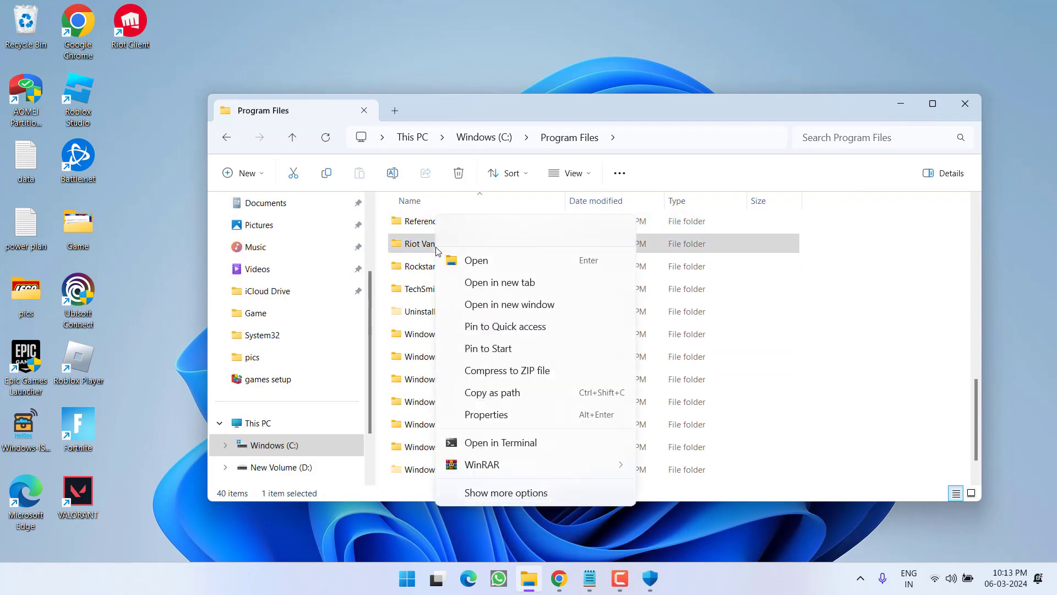
{"action": "left_click", "coordinate": [531, 232]}
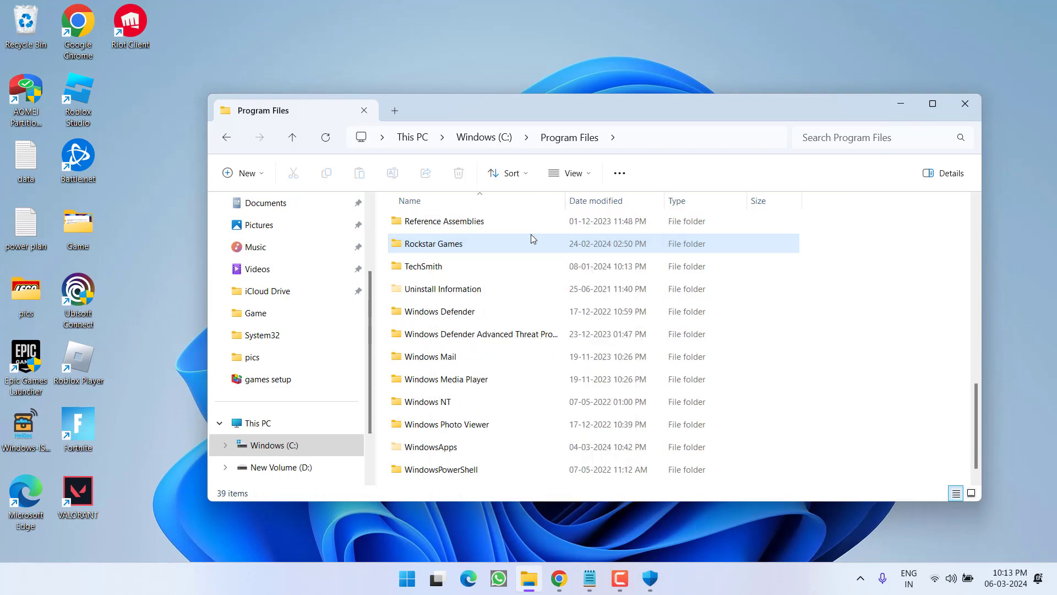
Step: Start the VALORANT update in Riot Client, declining auto-update and approving the Vanguard install prompt
{"action": "left_click", "coordinate": [965, 105]}
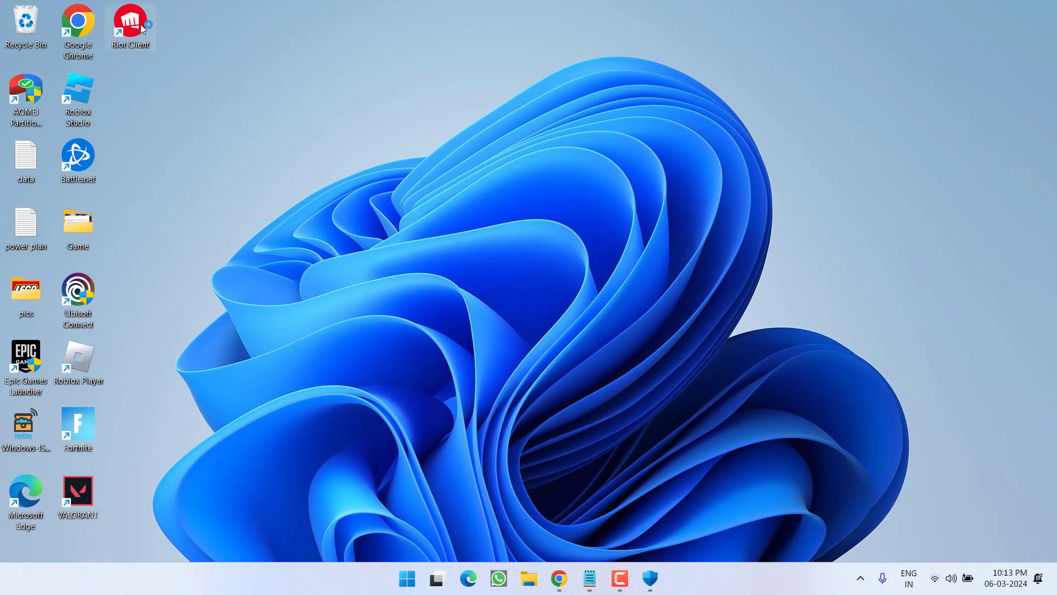
{"action": "mouse_move", "coordinate": [141, 26]}
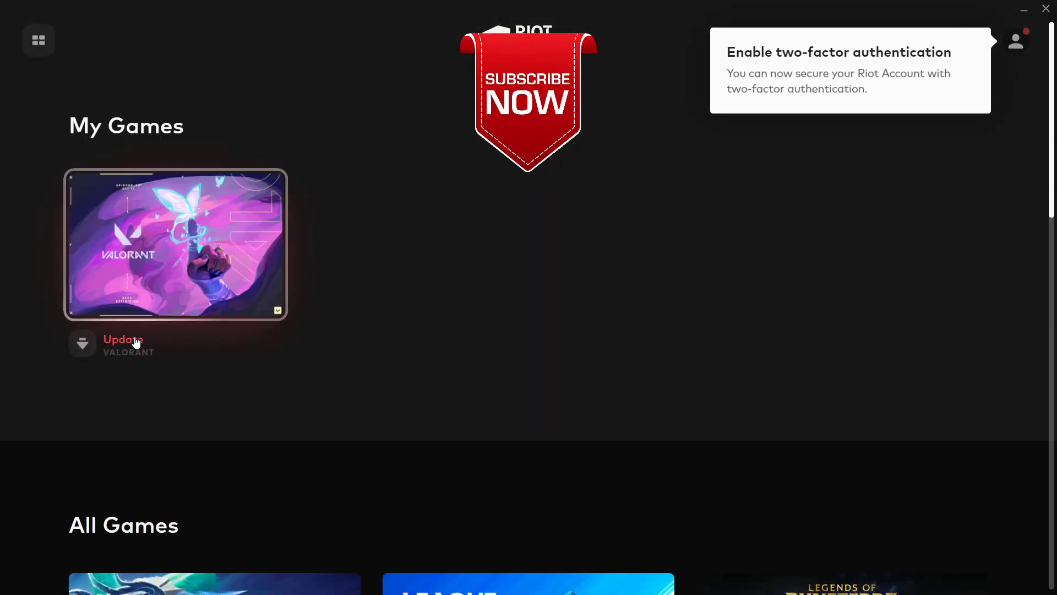
{"action": "left_click", "coordinate": [135, 342]}
{"action": "left_click", "coordinate": [433, 280]}
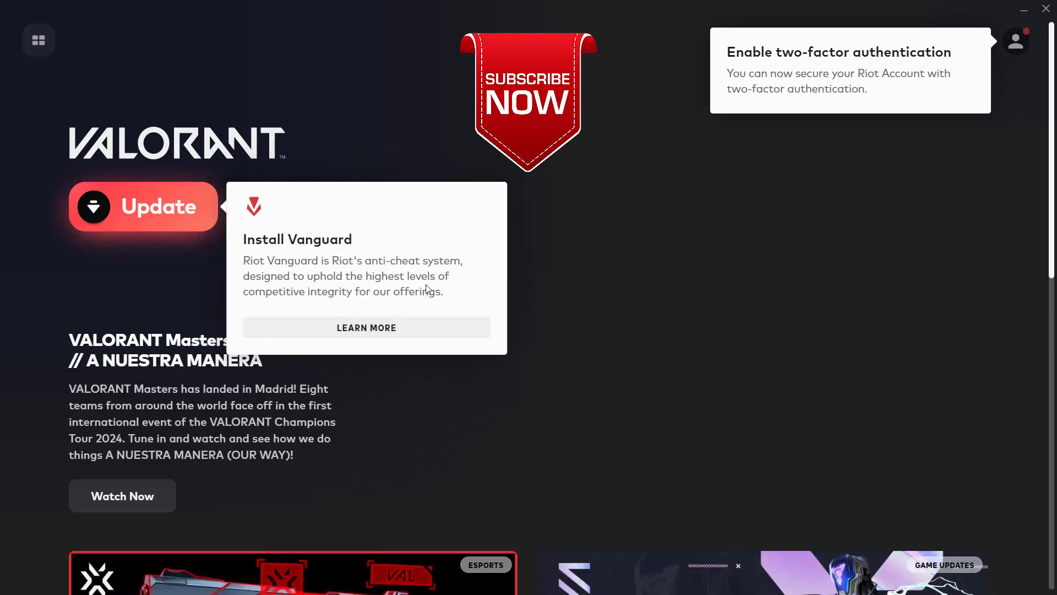
{"action": "left_click", "coordinate": [186, 194]}
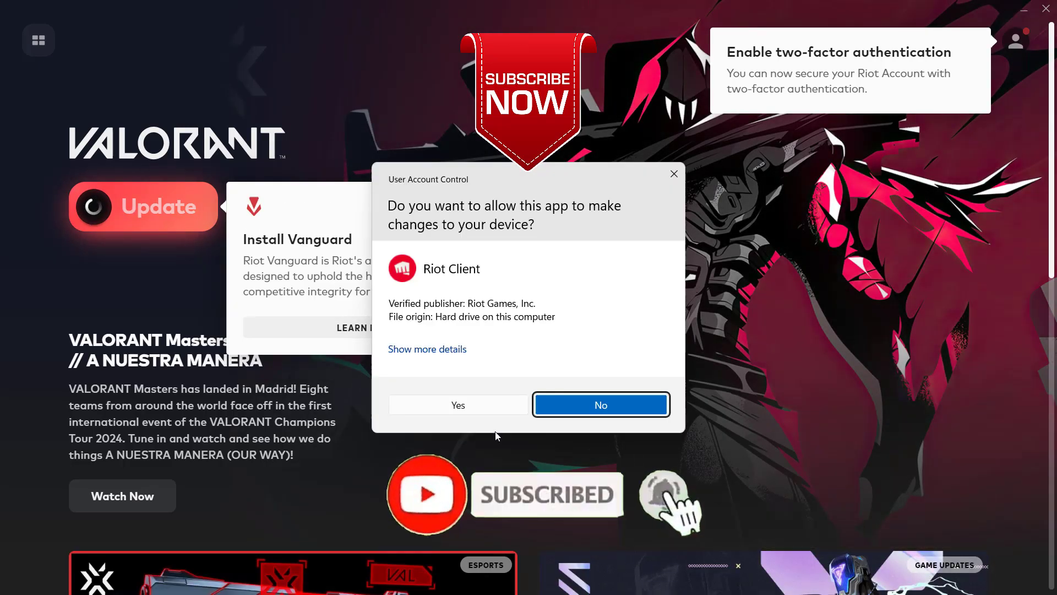
{"action": "left_click", "coordinate": [466, 411]}
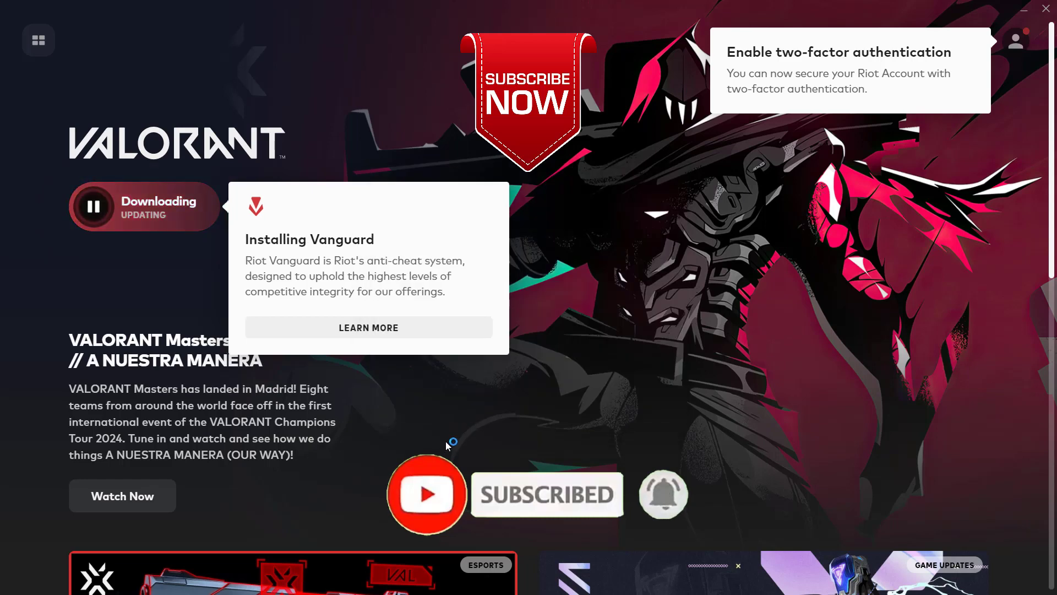
{"action": "left_click", "coordinate": [1019, 19]}
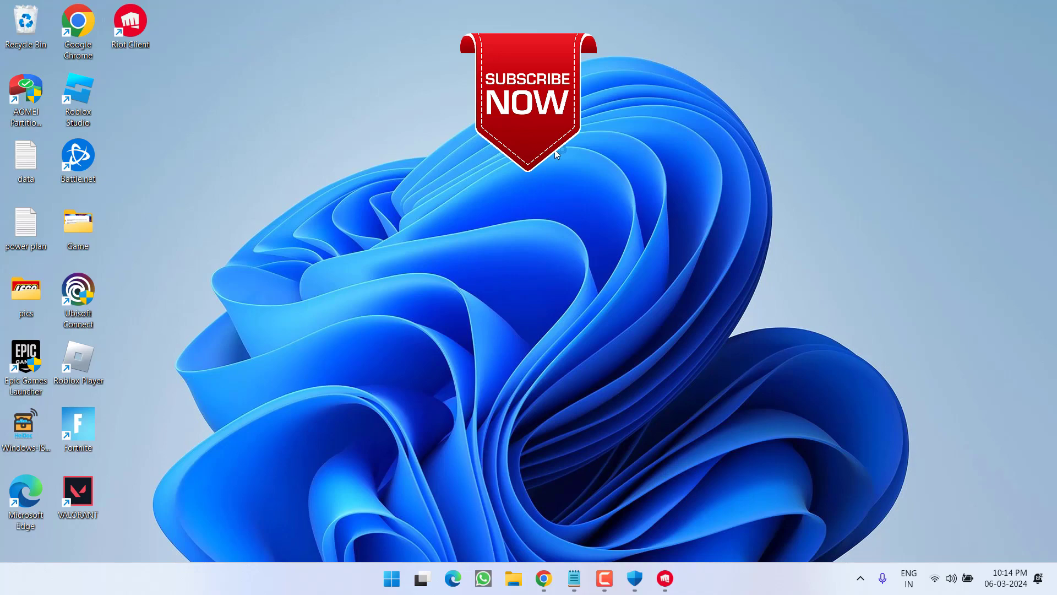